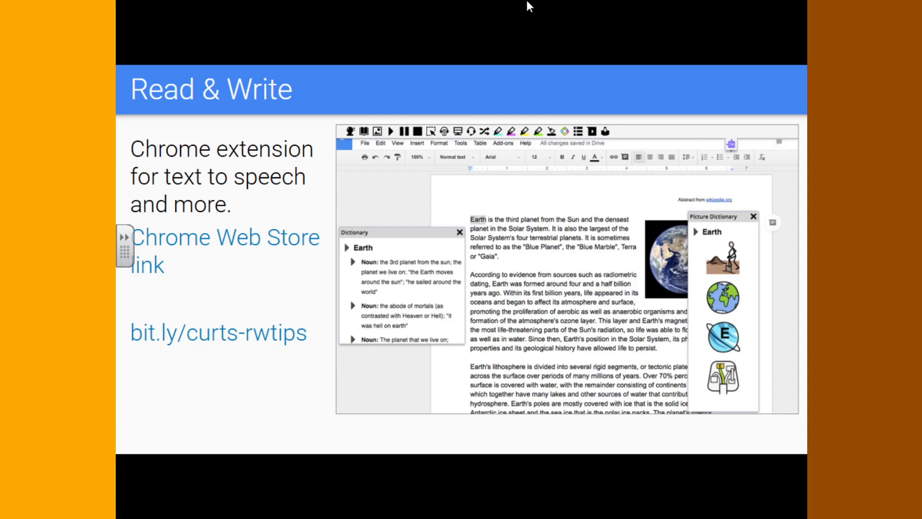
# View the Read&Write for Google Chrome listing through the slide's Chrome Web Store link, and return to the presentation.
pyautogui.click(232, 243)
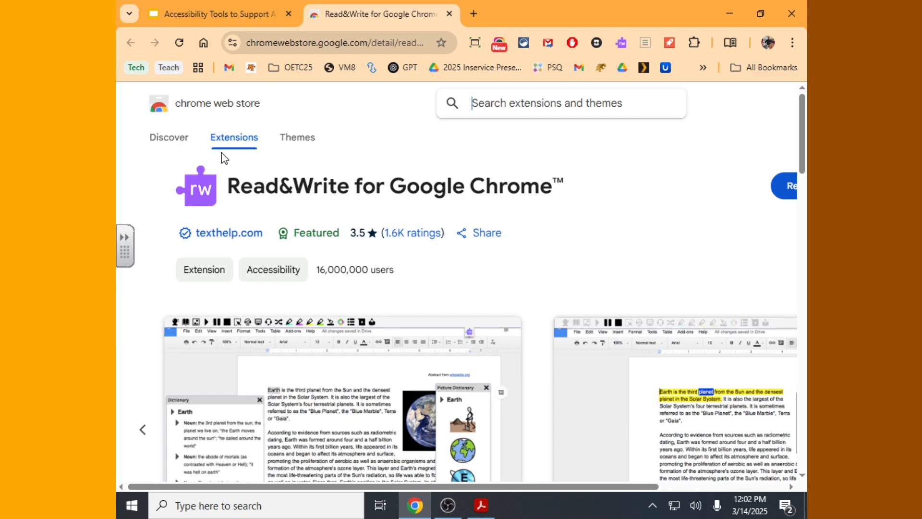
pyautogui.click(194, 19)
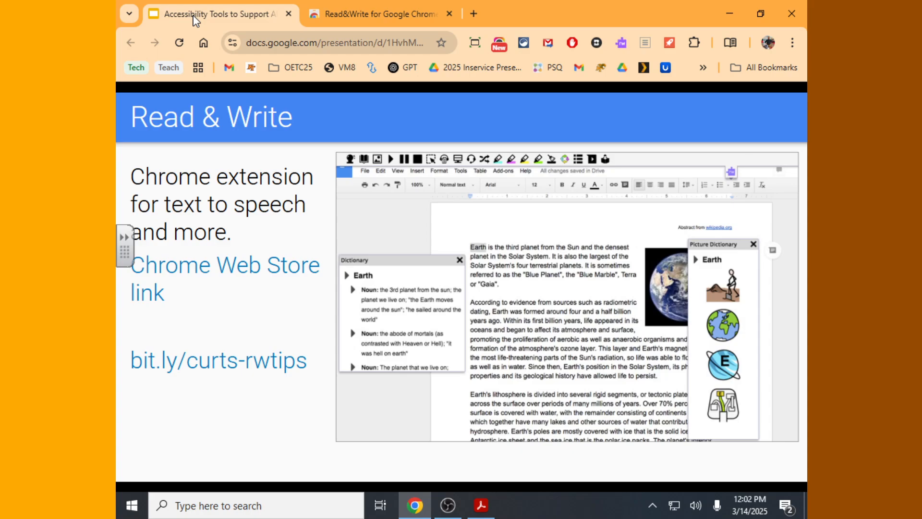
pyautogui.click(715, 120)
pyautogui.click(716, 126)
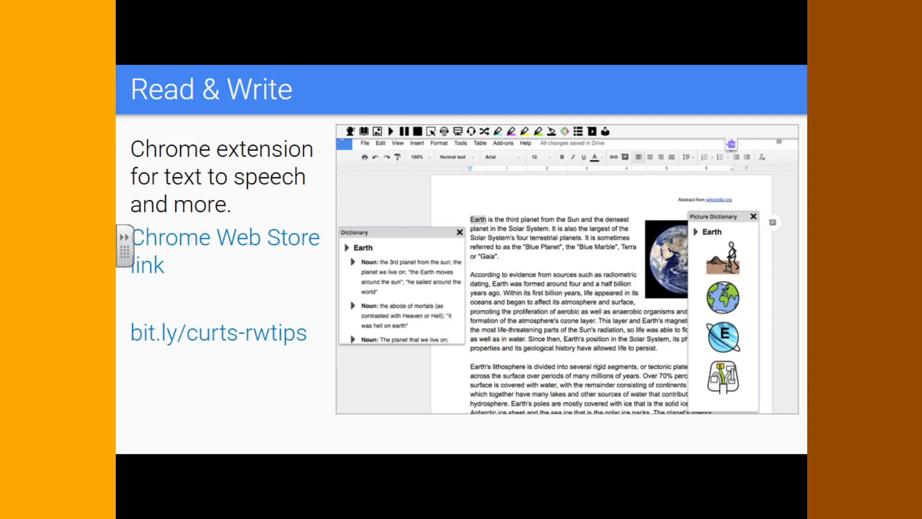
# Advance to the Read & Write slide on customizing voice and reading speed, and leave full-screen mode.
pyautogui.press('Right')
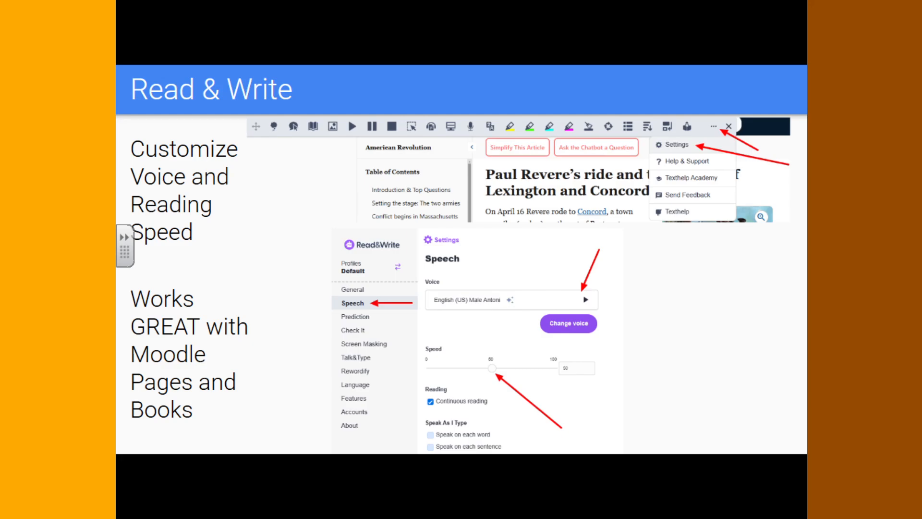
pyautogui.press('Right')
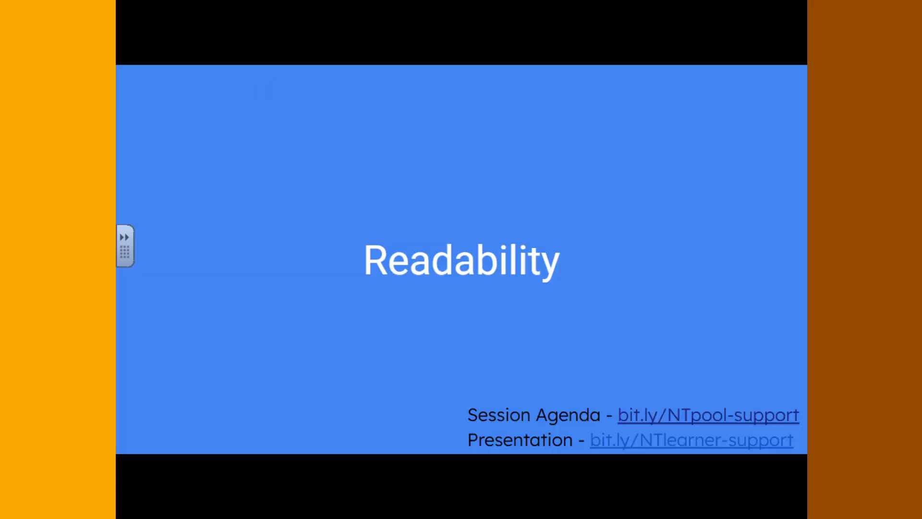
pyautogui.press('Left')
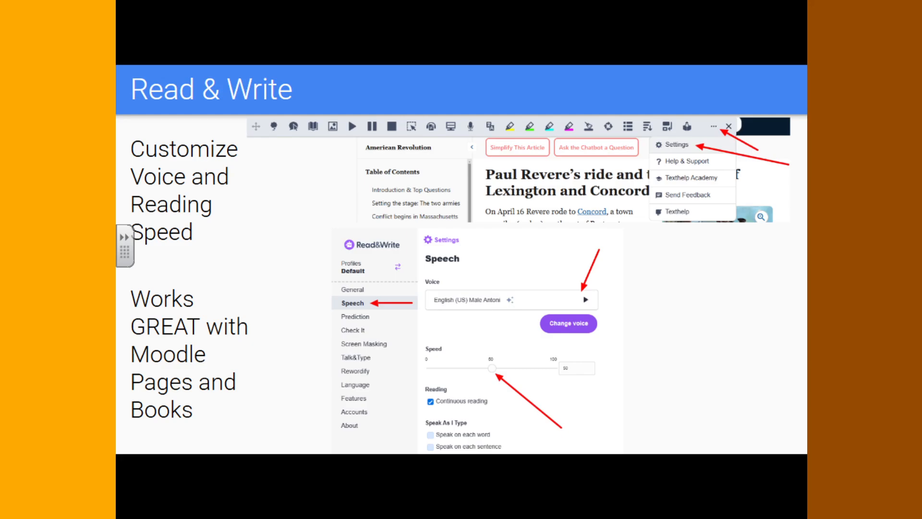
pyautogui.press('Escape')
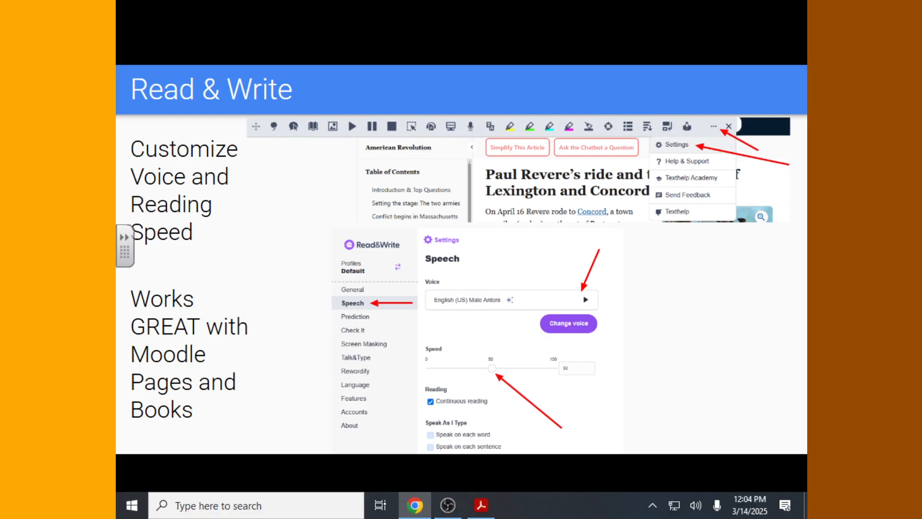
# Open the NTLS Moodle 2024-25 site in a new browser tab and log in with the saved credentials.
pyautogui.click(473, 15)
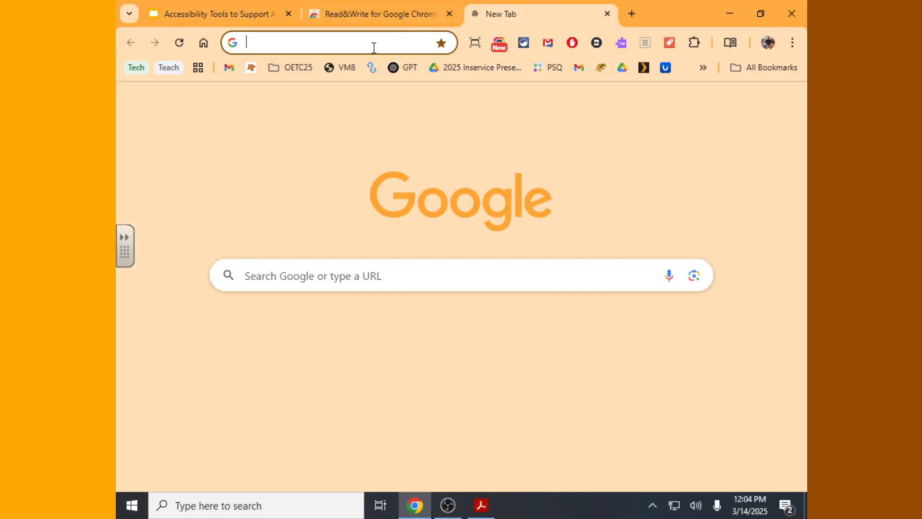
pyautogui.click(251, 68)
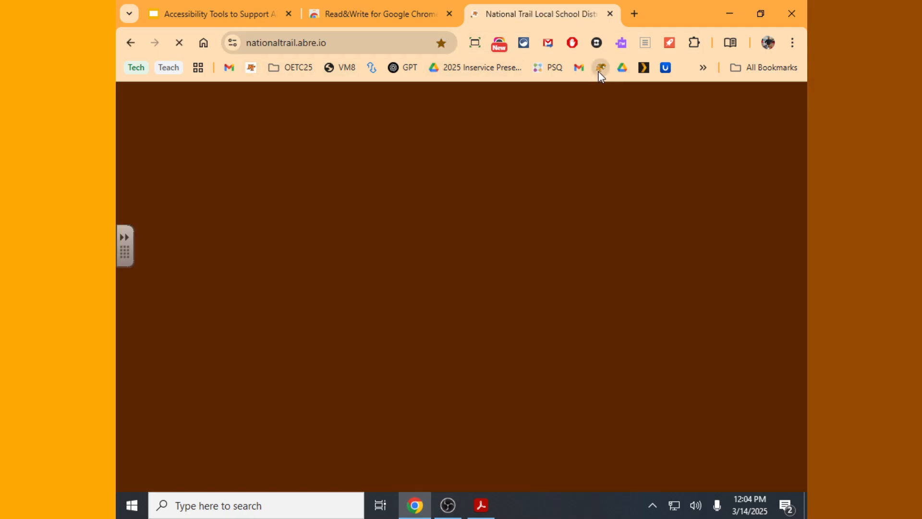
pyautogui.click(600, 68)
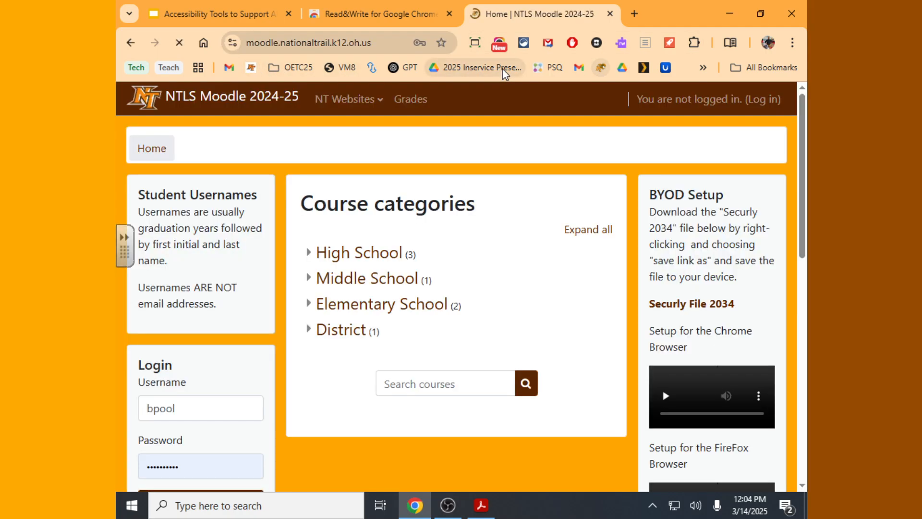
pyautogui.scroll(-3, 219, 391)
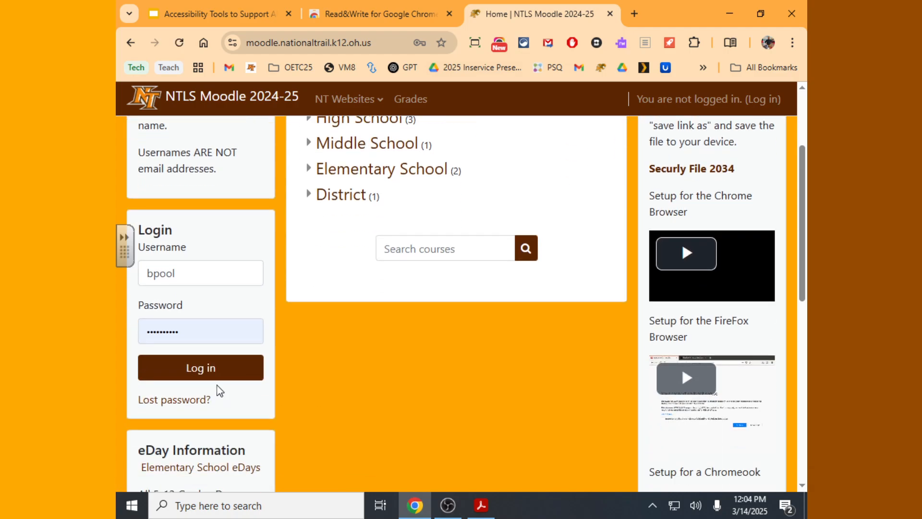
pyautogui.click(200, 371)
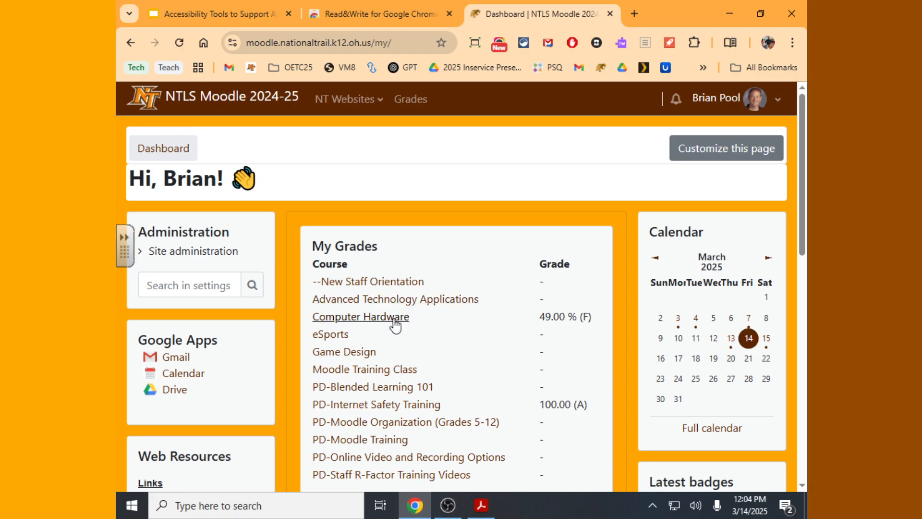
# Open the Computer Hardware course, play the audio recording in its General section, and pause it.
pyautogui.click(391, 323)
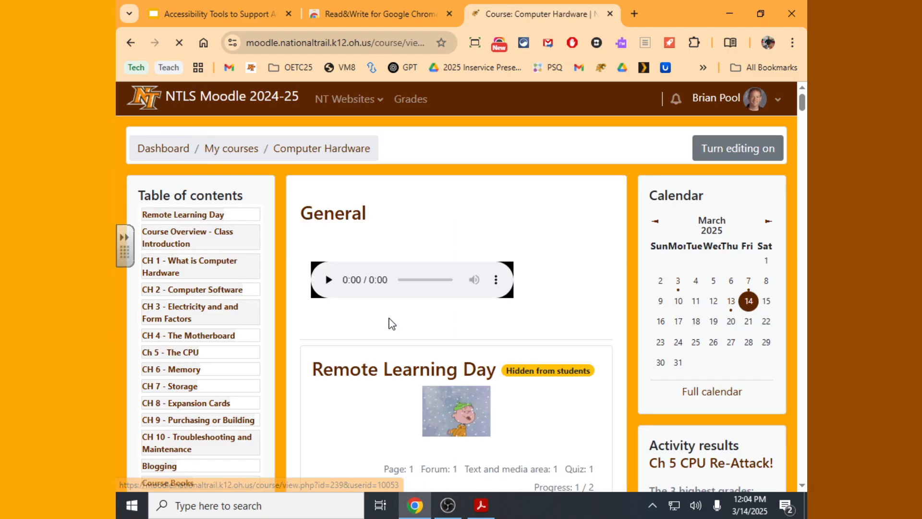
pyautogui.click(324, 272)
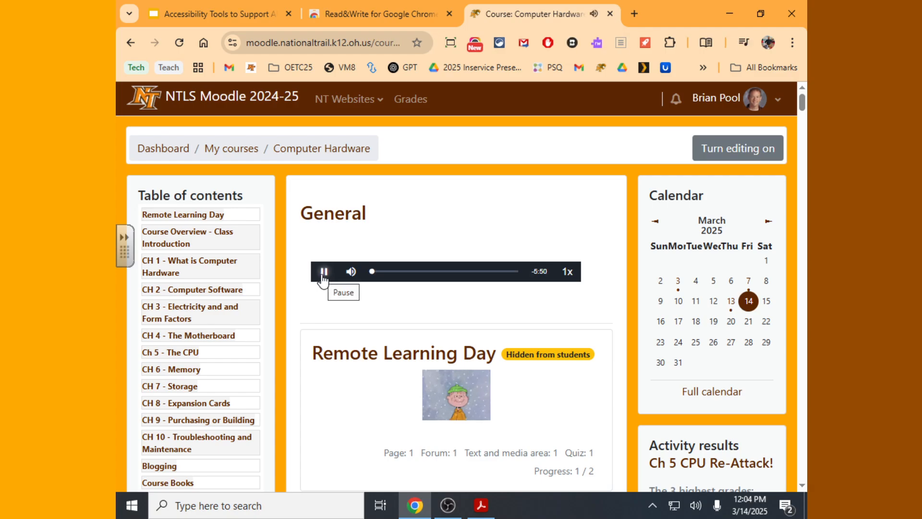
pyautogui.click(324, 273)
pyautogui.scroll(-3, 528, 401)
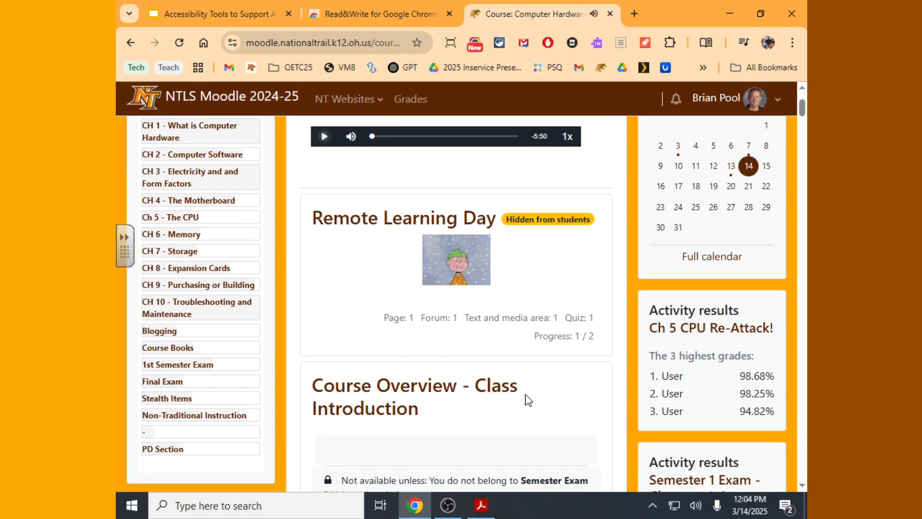
pyautogui.scroll(3, 401, 284)
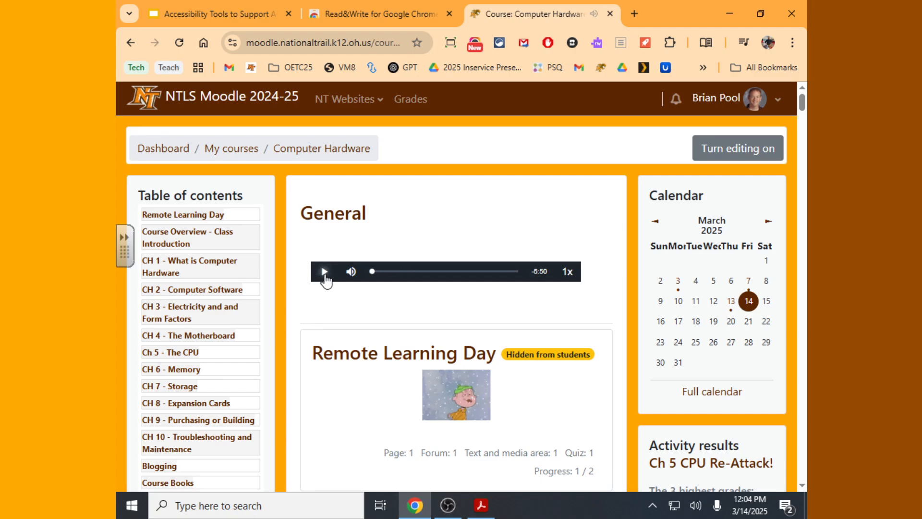
pyautogui.click(324, 272)
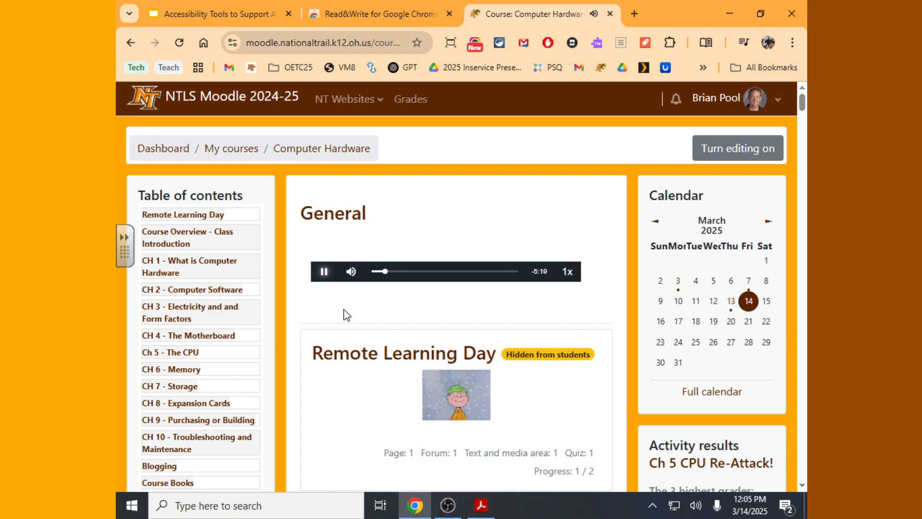
pyautogui.click(324, 272)
# Go to the course's CH 4 - The Motherboard topic and open Ch 4 Book - The Motherboard.
pyautogui.click(196, 336)
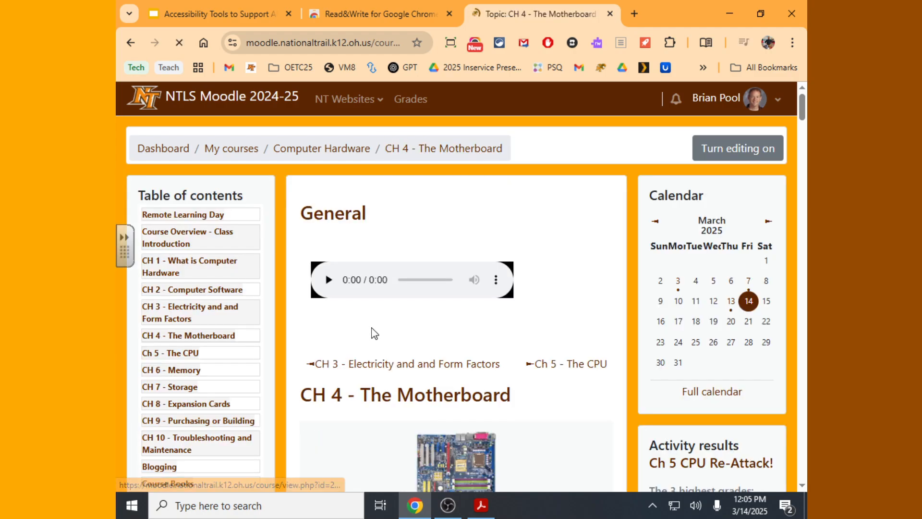
pyautogui.scroll(-2, 378, 345)
pyautogui.scroll(-10, 378, 345)
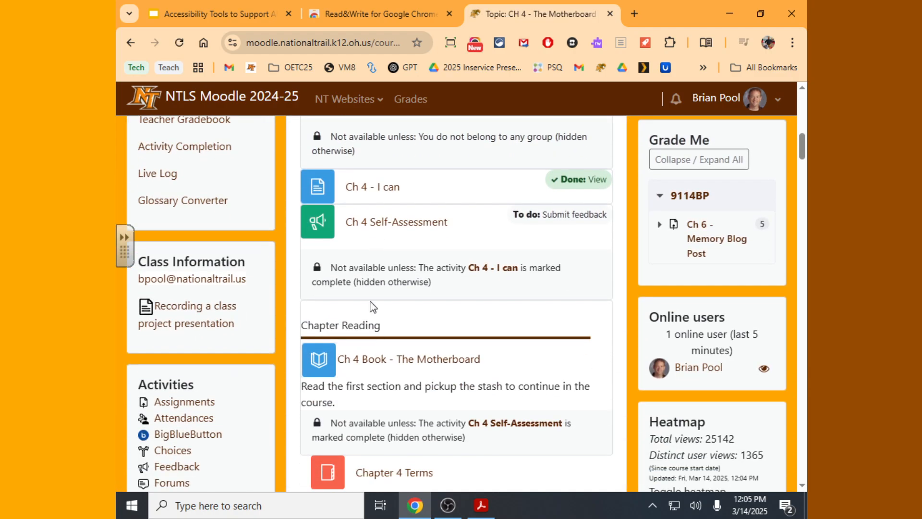
pyautogui.click(352, 365)
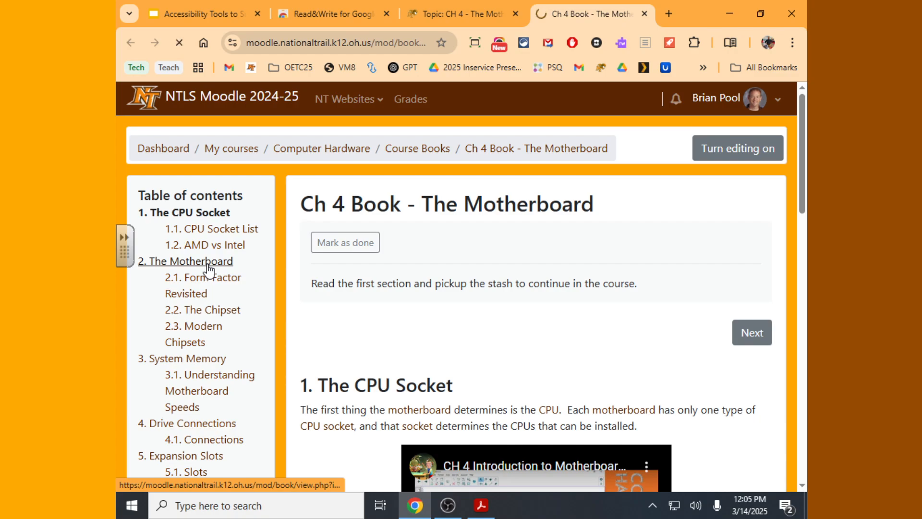
# Open section 2, The Motherboard, in the Chapter 4 book and bring its opening paragraphs into view.
pyautogui.click(207, 267)
pyautogui.scroll(-10, 504, 291)
pyautogui.scroll(10, 504, 294)
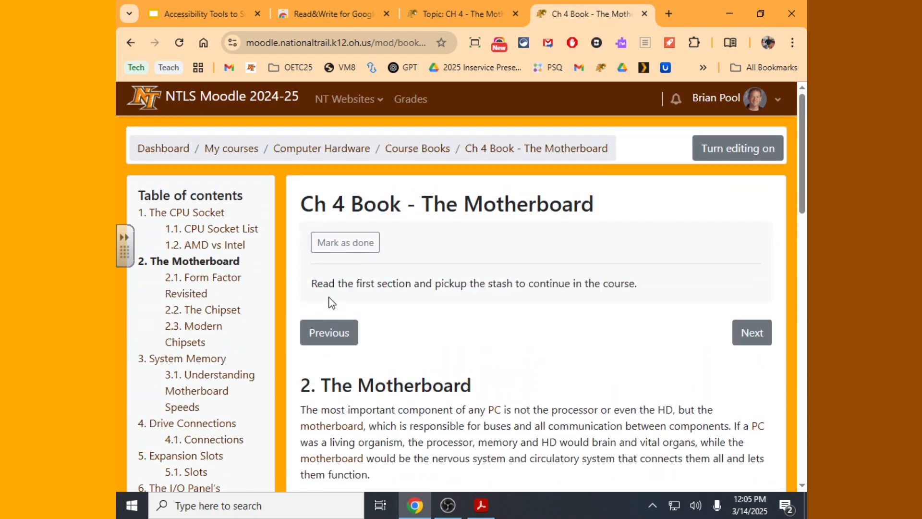
pyautogui.click(231, 283)
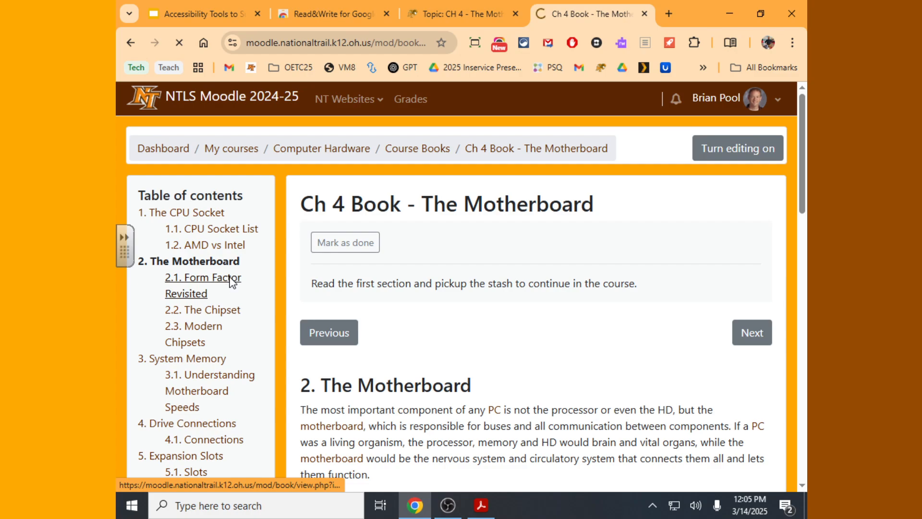
pyautogui.click(216, 263)
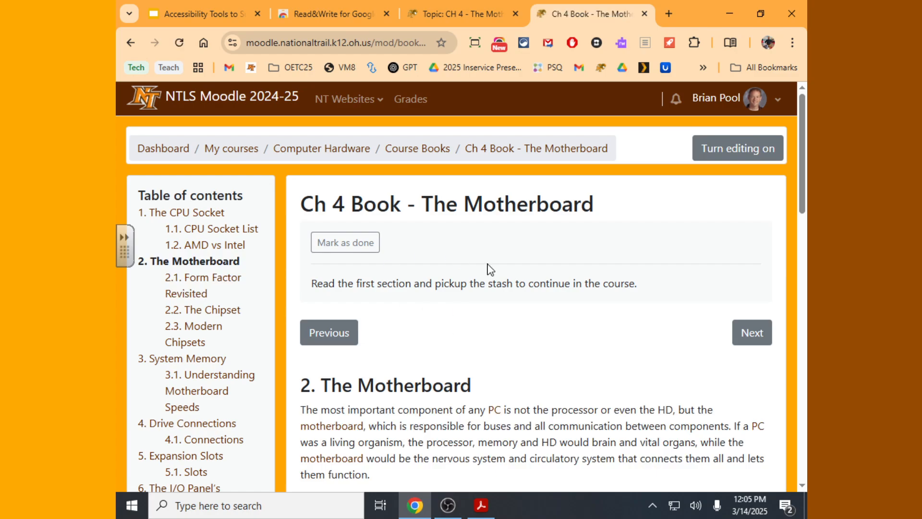
pyautogui.scroll(-5, 488, 283)
pyautogui.scroll(3, 576, 347)
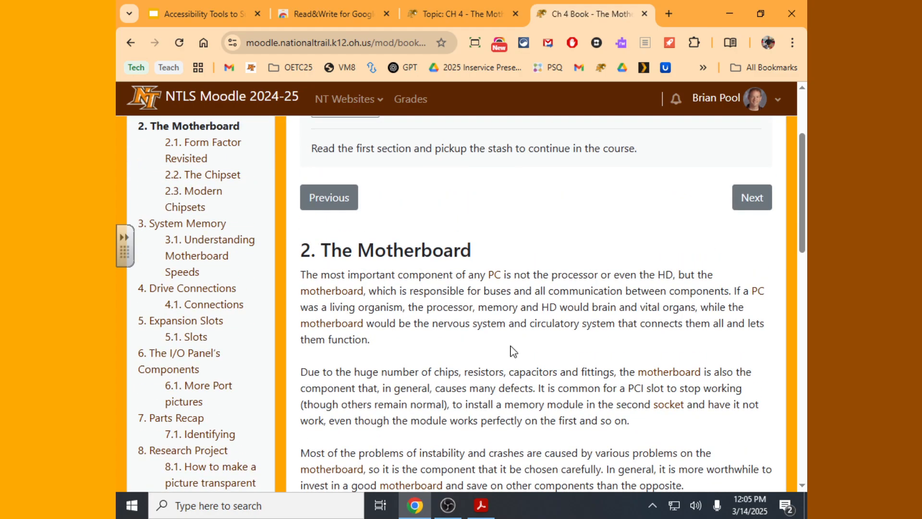
# Turn on the Read&Write extension's toolbar for the book page and open its Speech settings.
pyautogui.click(622, 45)
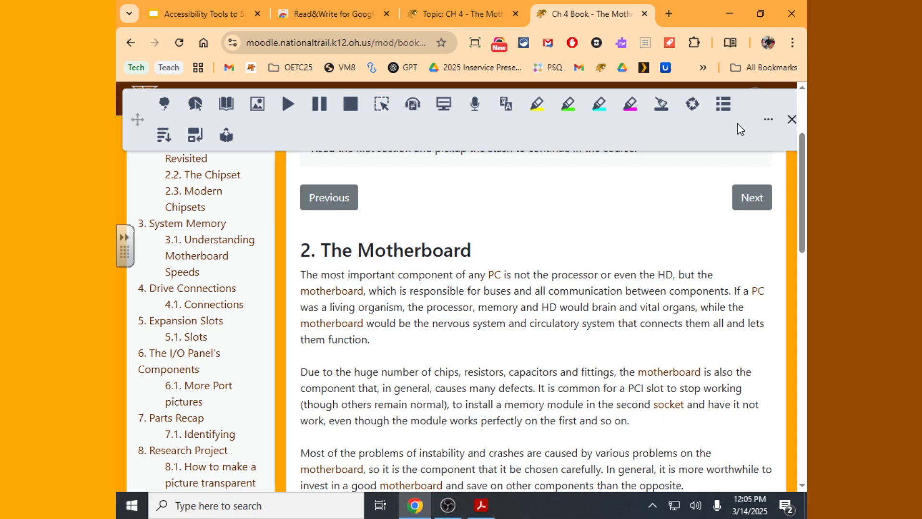
pyautogui.click(768, 121)
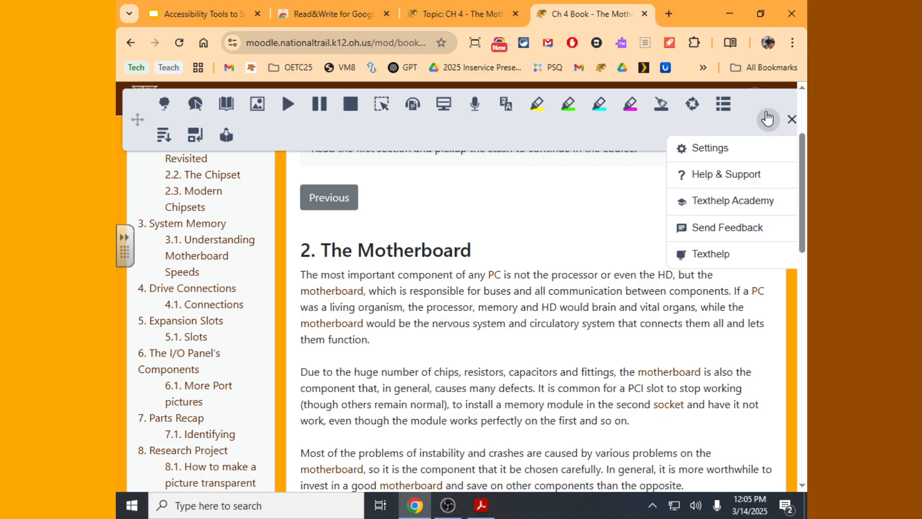
pyautogui.click(748, 152)
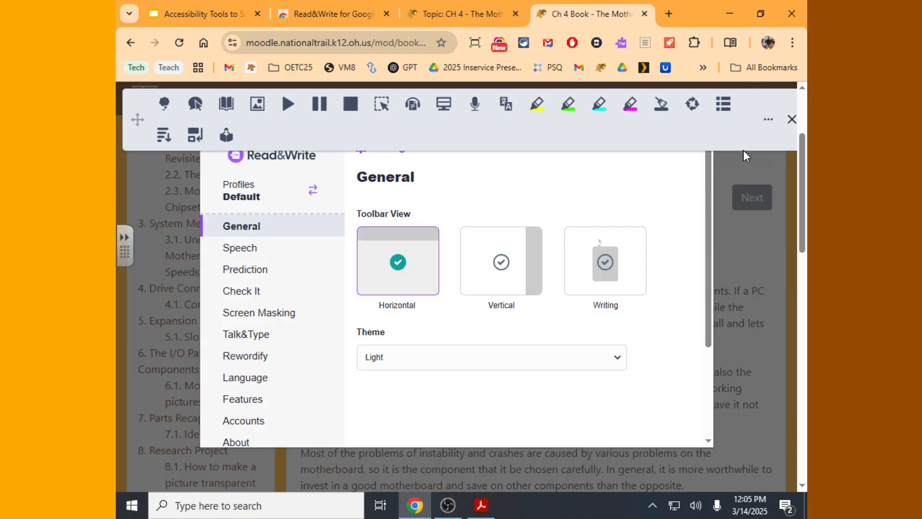
pyautogui.scroll(2, 368, 329)
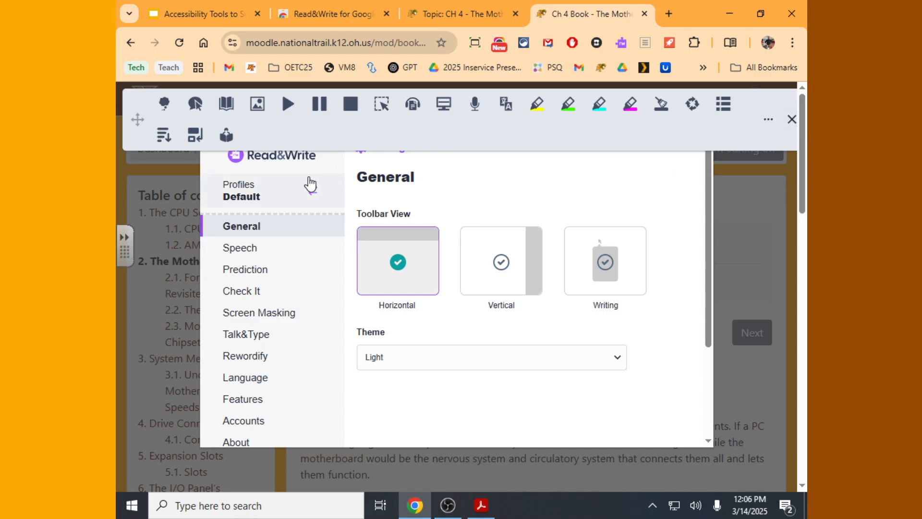
pyautogui.click(243, 250)
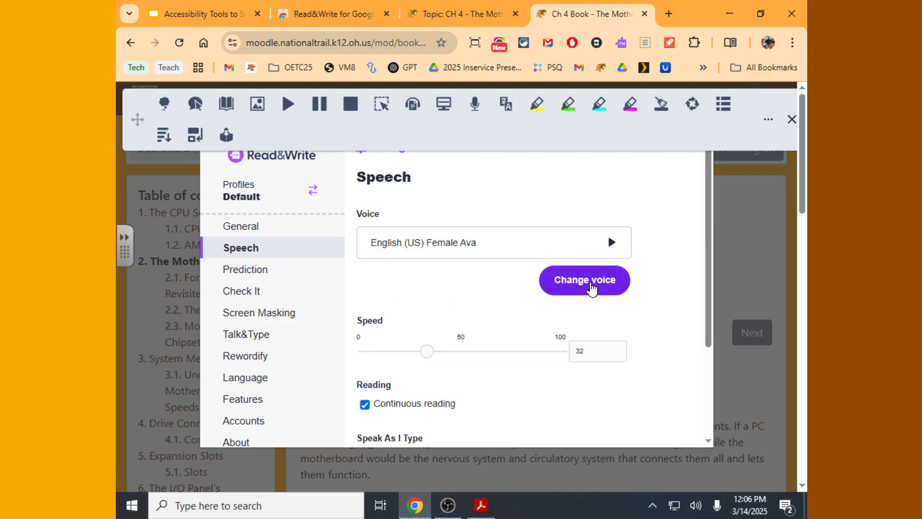
# Change the Read&Write speech voice to the AI enhanced voice English (US) Male Antoni.
pyautogui.click(588, 287)
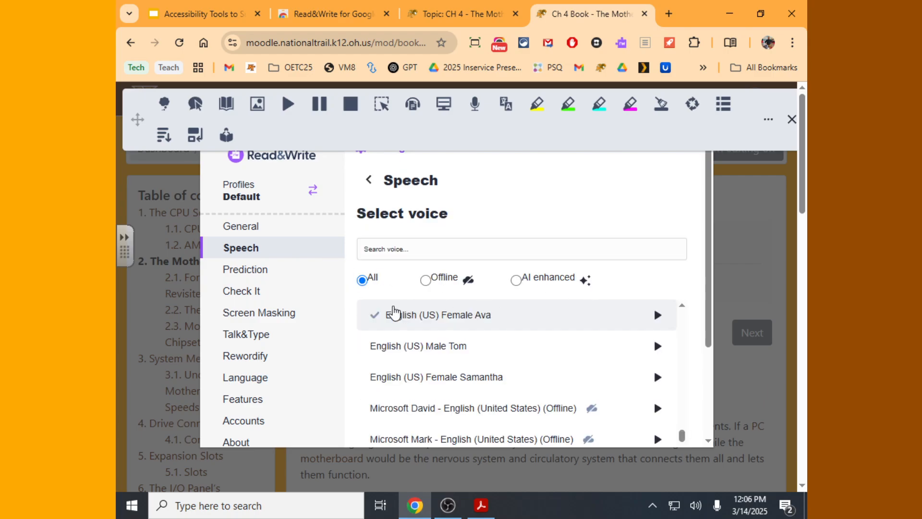
pyautogui.scroll(-2, 621, 387)
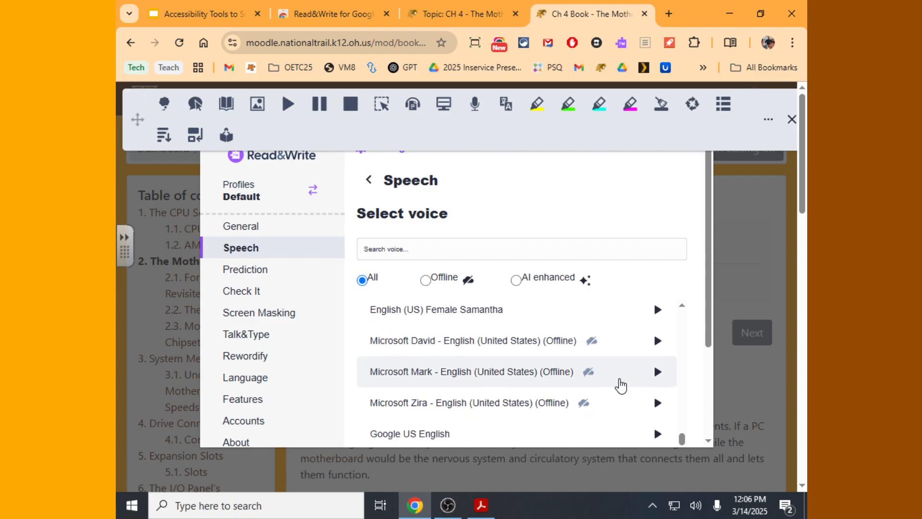
pyautogui.scroll(-5, 597, 351)
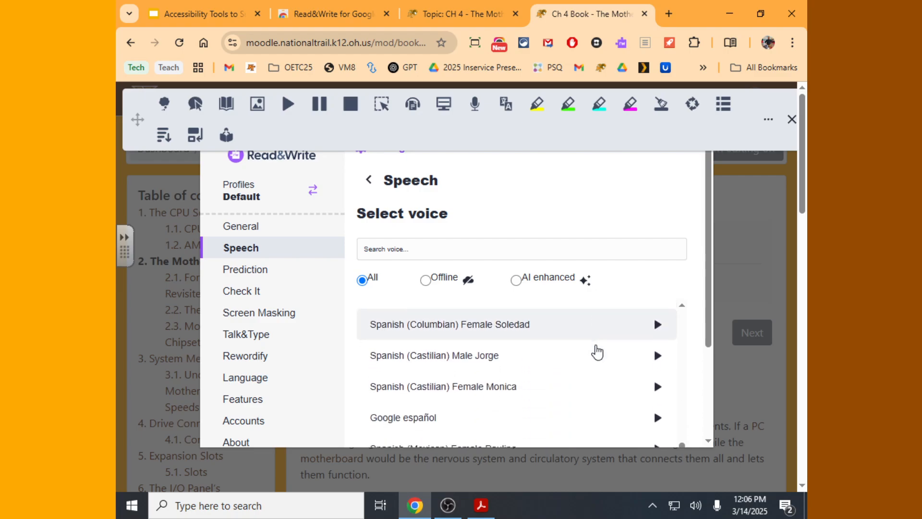
pyautogui.scroll(7, 588, 354)
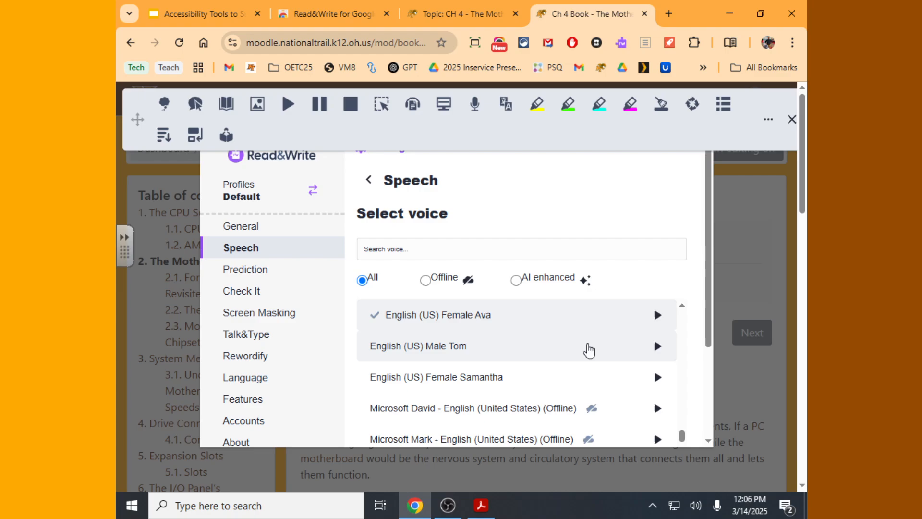
pyautogui.click(517, 282)
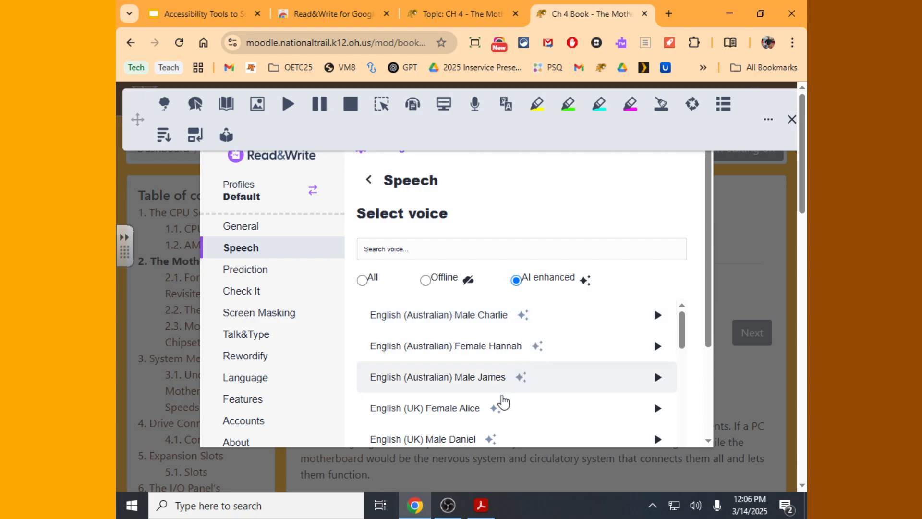
pyautogui.scroll(-6, 575, 353)
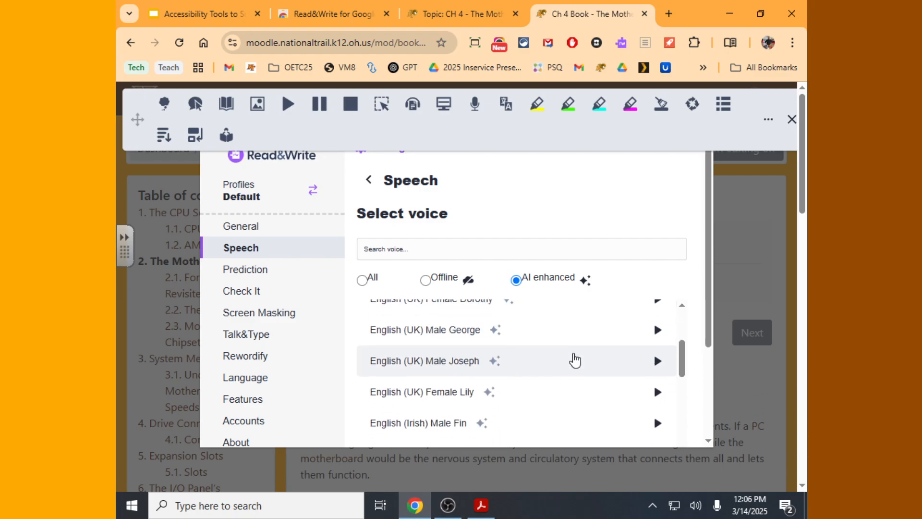
pyautogui.scroll(-3, 575, 359)
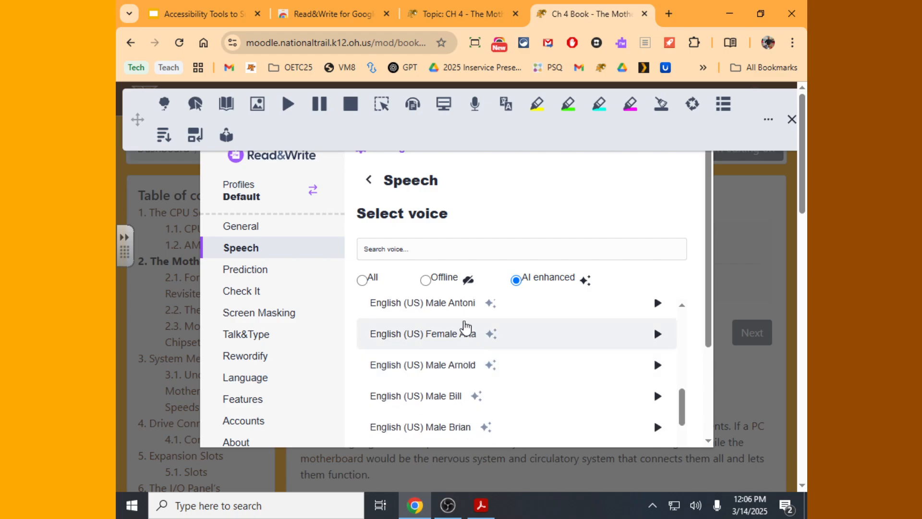
pyautogui.click(452, 312)
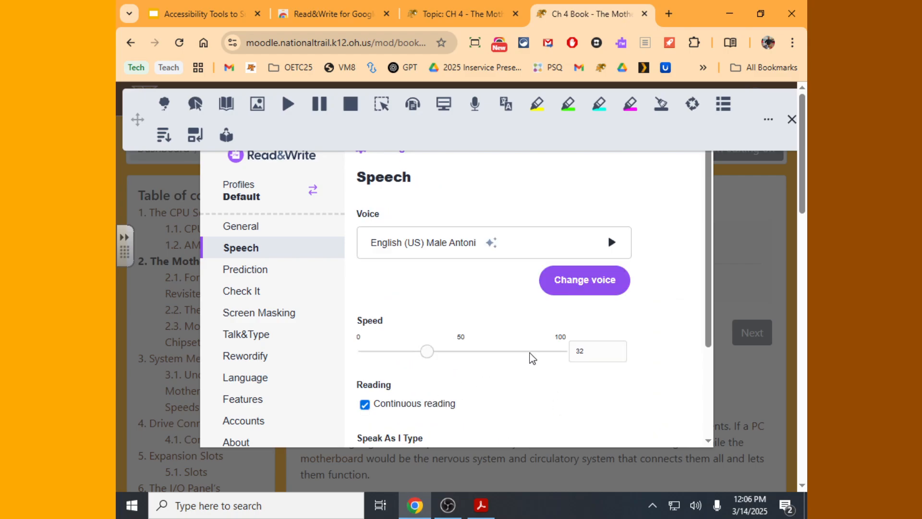
# Set the Read&Write speech speed to 44, look over the remaining speech options, and return to the book page.
pyautogui.click(436, 354)
pyautogui.moveTo(438, 356)
pyautogui.mouseDown()
pyautogui.moveTo(518, 359)
pyautogui.moveTo(385, 356)
pyautogui.moveTo(451, 355)
pyautogui.mouseUp()
pyautogui.scroll(-3, 511, 383)
pyautogui.scroll(2, 466, 398)
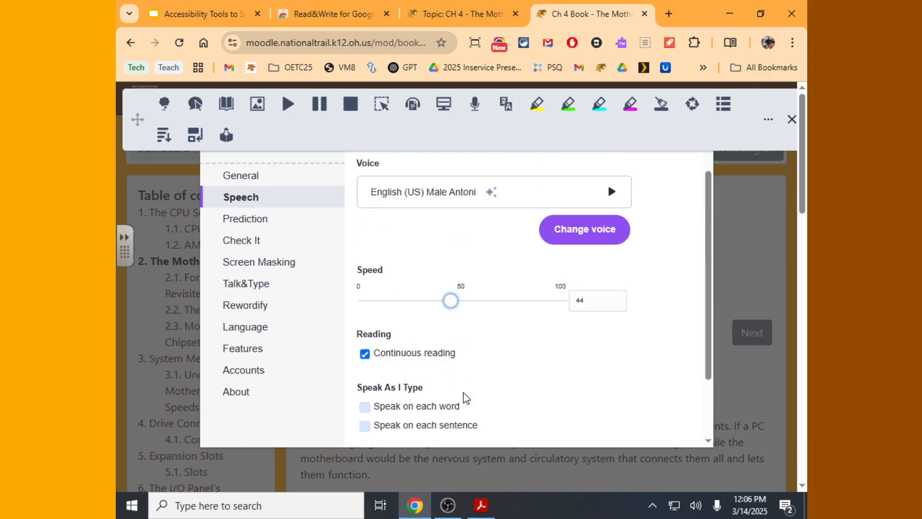
pyautogui.scroll(2, 504, 370)
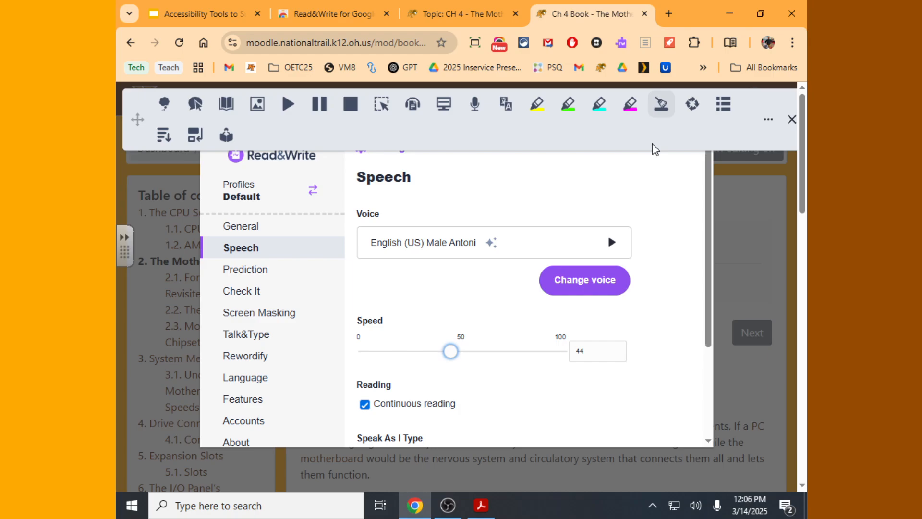
pyautogui.click(729, 14)
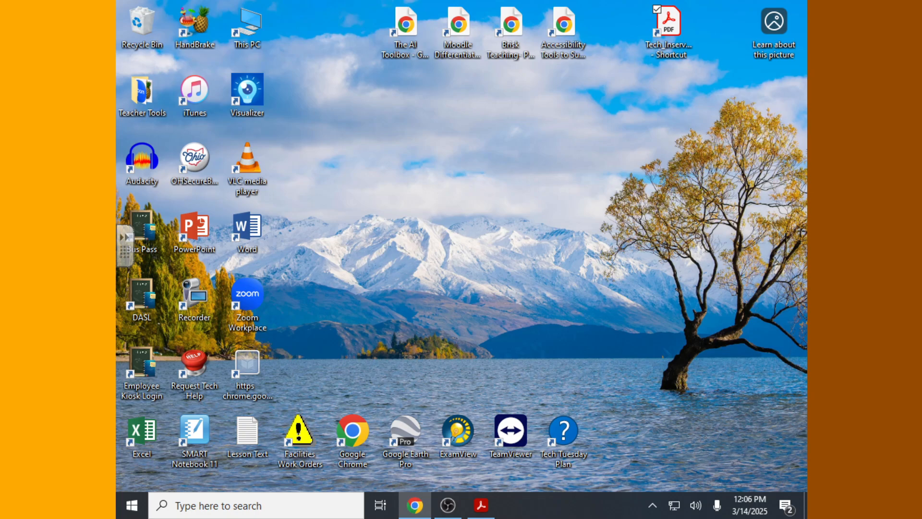
pyautogui.moveTo(480, 518); pyautogui.dragTo(339, 1)
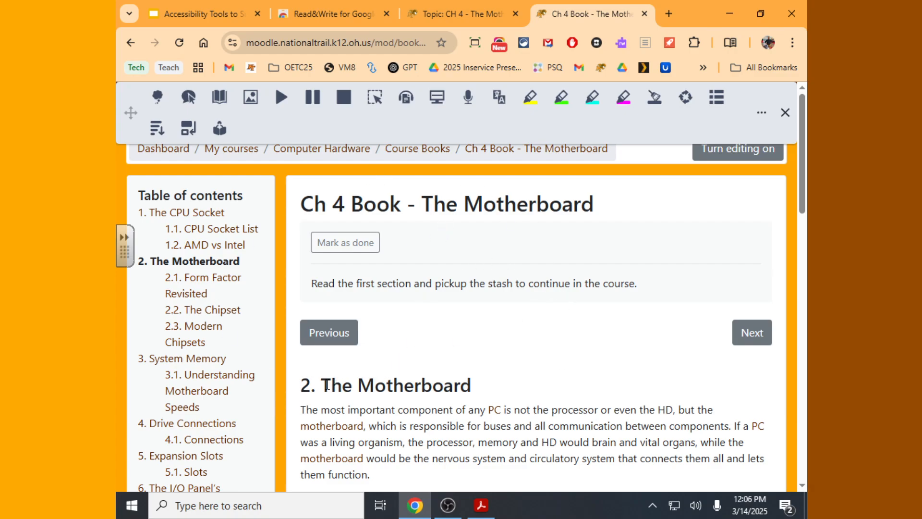
# Have Read&Write read section 2 aloud starting from its heading The Motherboard, and stop the reading in the second paragraph.
pyautogui.moveTo(324, 387); pyautogui.dragTo(476, 384)
pyautogui.click(282, 98)
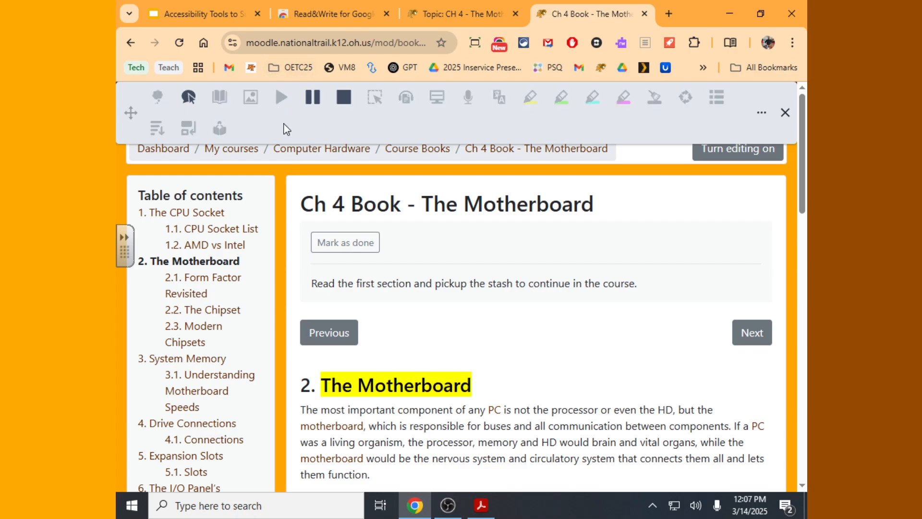
pyautogui.moveTo(448, 509)
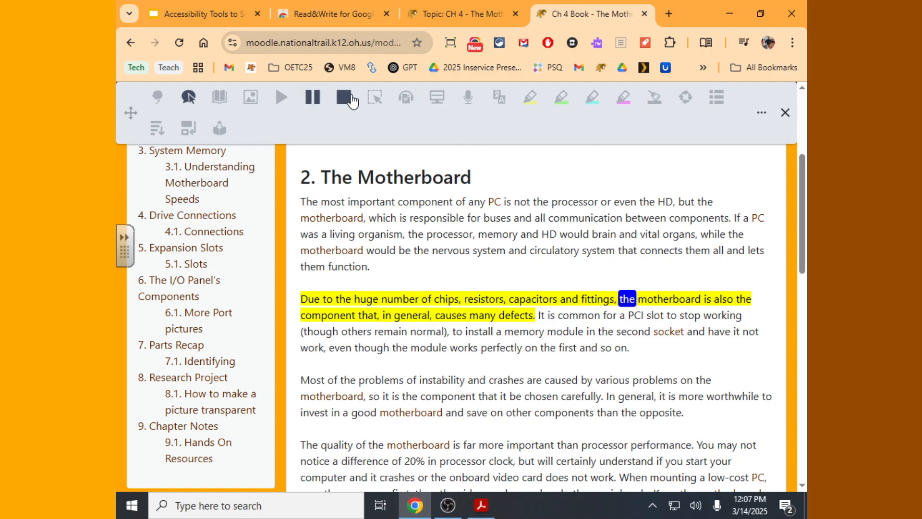
pyautogui.click(344, 98)
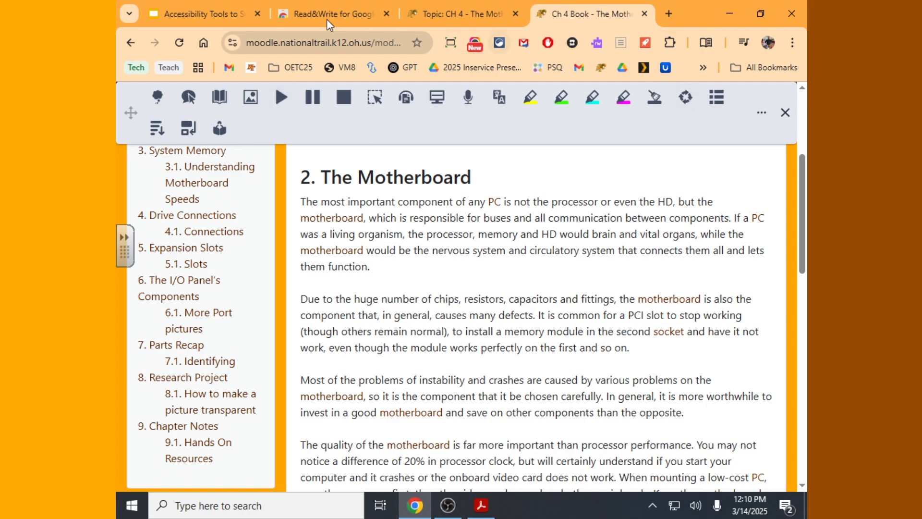
# Present the Accessibility Tools to Support All Learners slides from Read & Write to Helperbird, and open the Helperbird slide's Immersive Reader link.
pyautogui.click(185, 13)
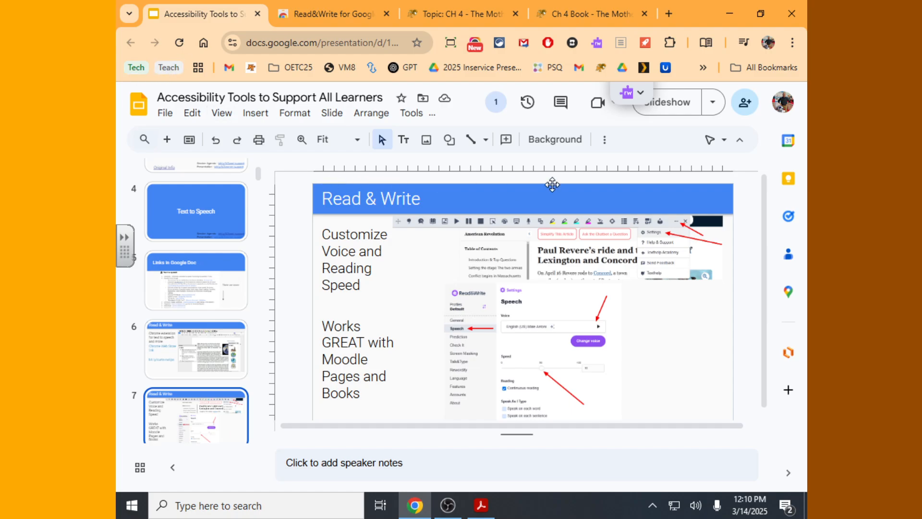
pyautogui.click(672, 105)
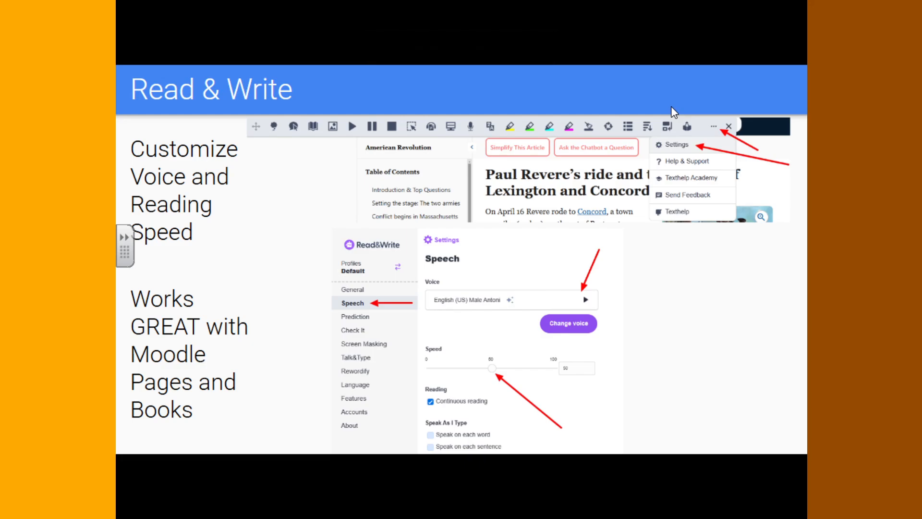
pyautogui.press('Right')
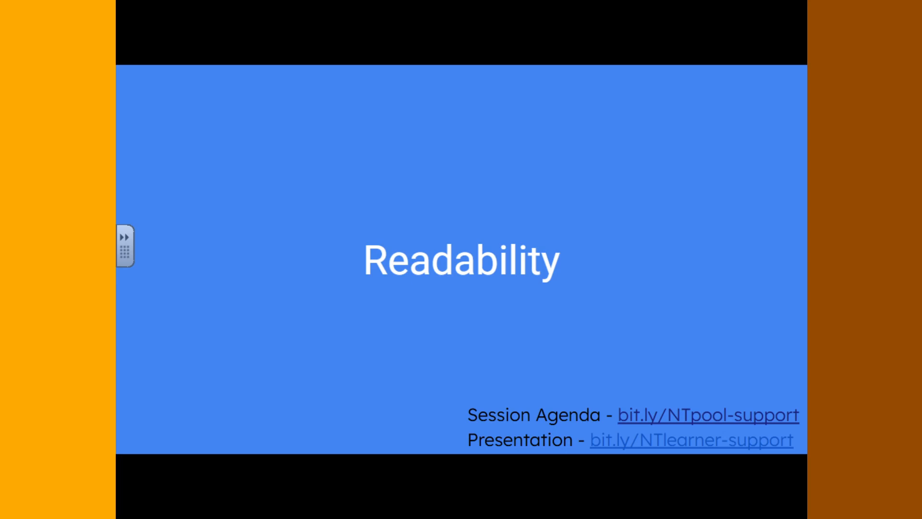
pyautogui.press('Right')
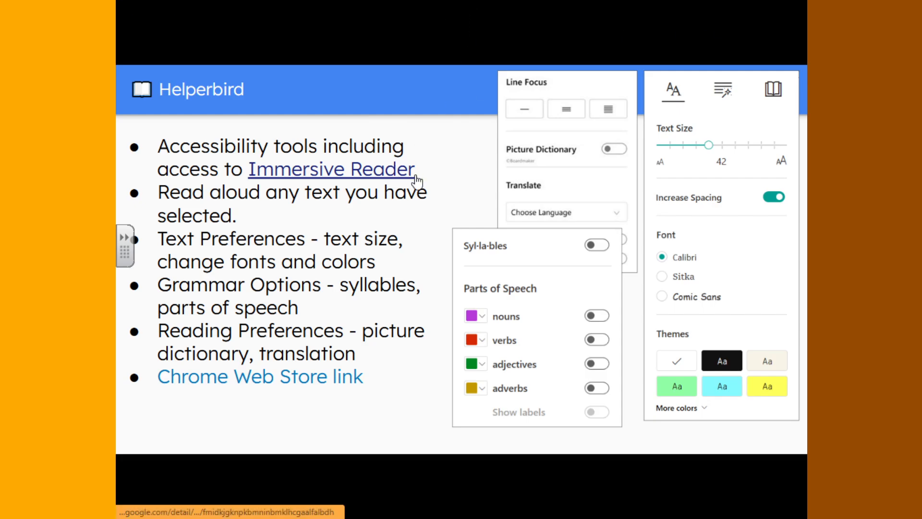
pyautogui.press('Right')
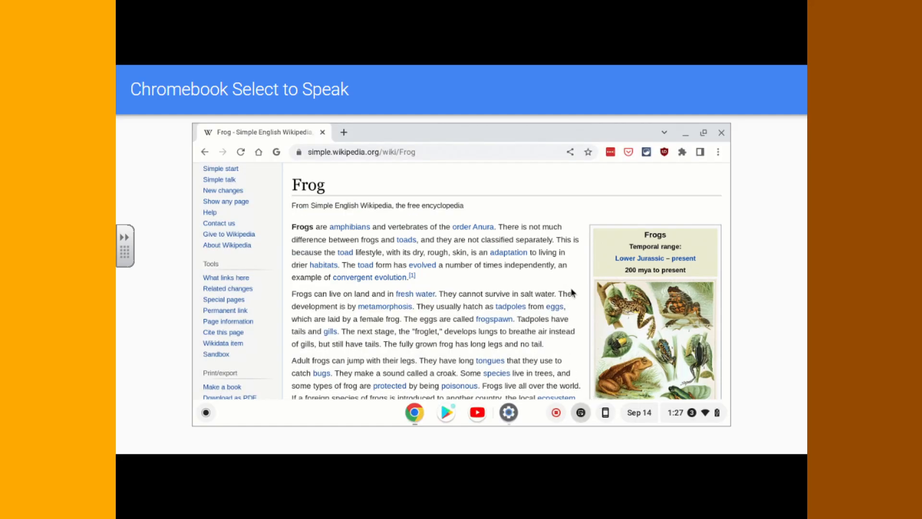
pyautogui.press('Right')
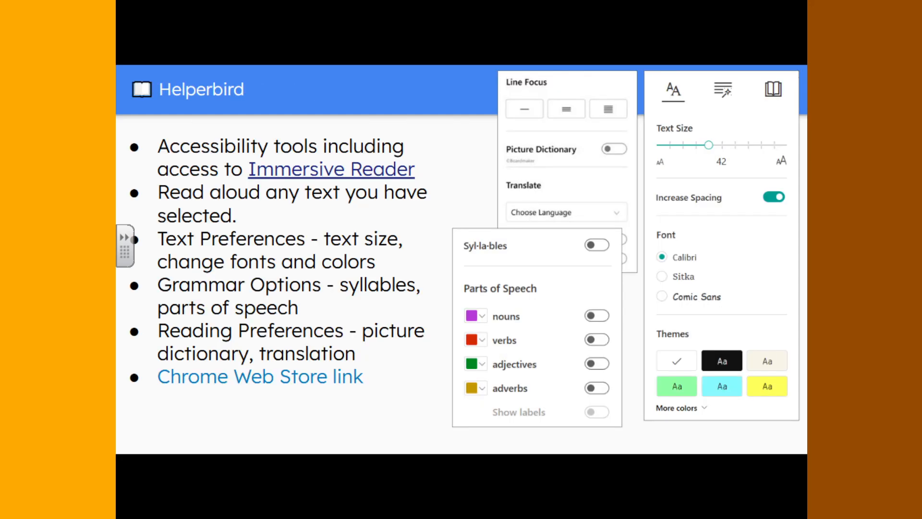
pyautogui.click(354, 176)
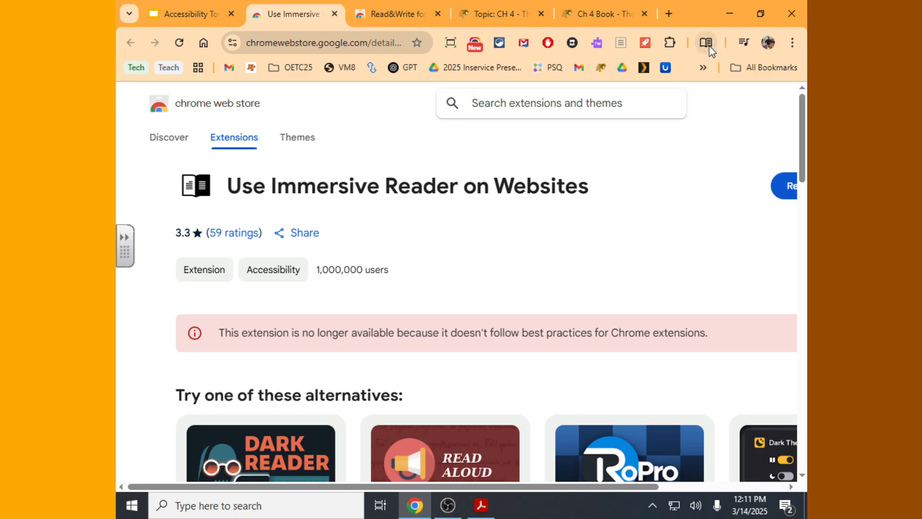
# Open Chrome's reading mode for the Ch 4 Book page and select the opening sentences of section 2.
pyautogui.click(562, 19)
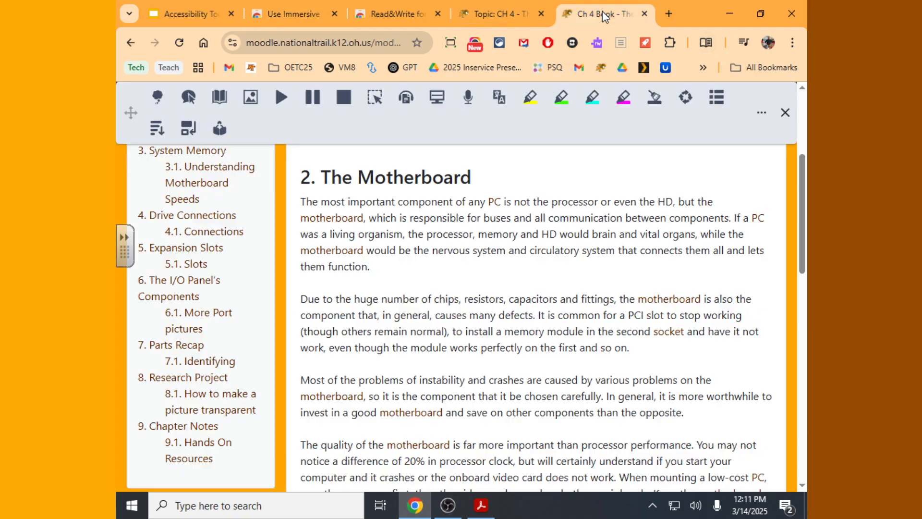
pyautogui.click(706, 42)
pyautogui.click(530, 129)
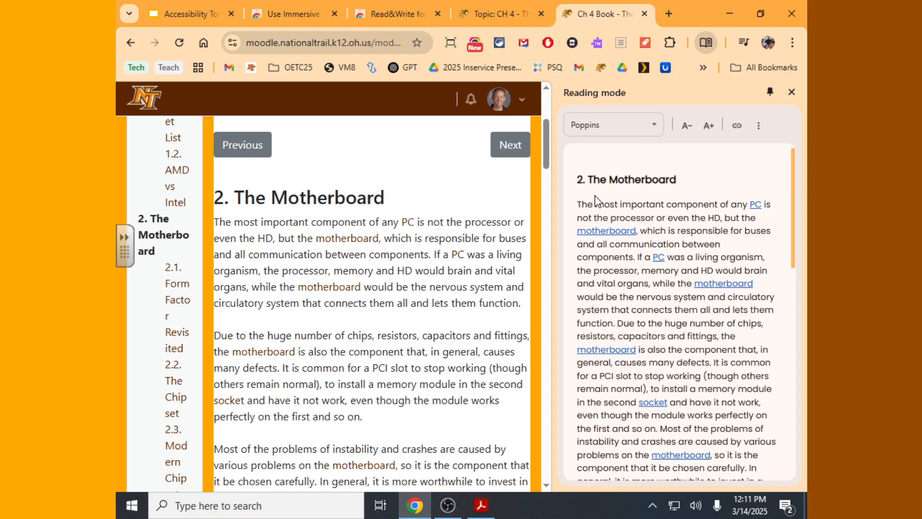
pyautogui.moveTo(578, 203); pyautogui.dragTo(526, 282)
# Set the line spacing in reading mode to Very loose.
pyautogui.click(759, 125)
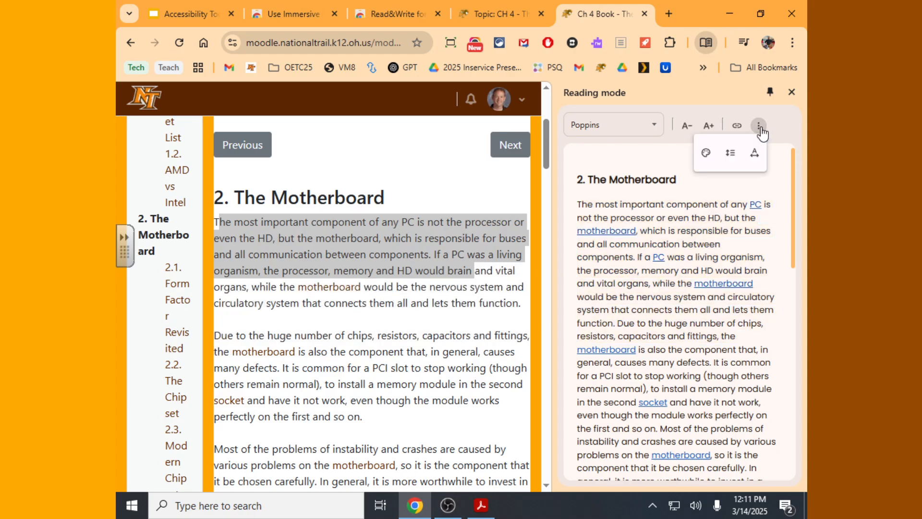
pyautogui.click(730, 153)
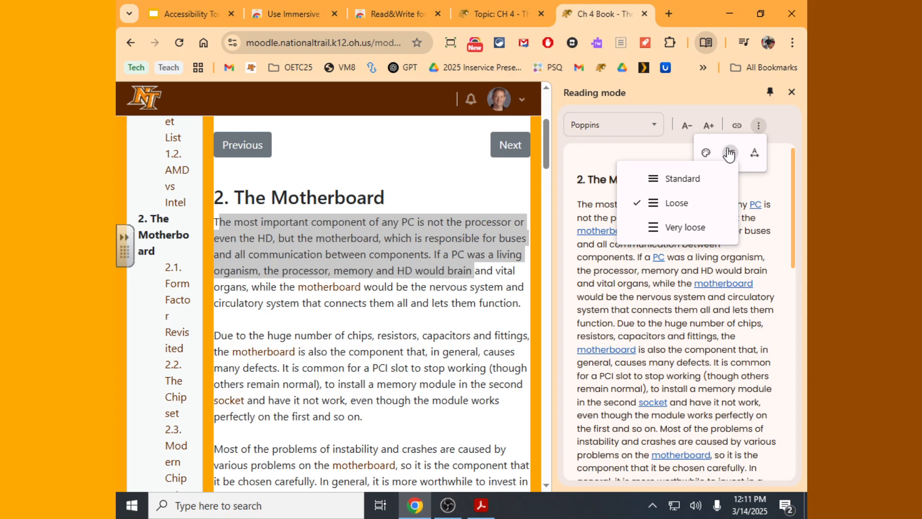
pyautogui.click(696, 230)
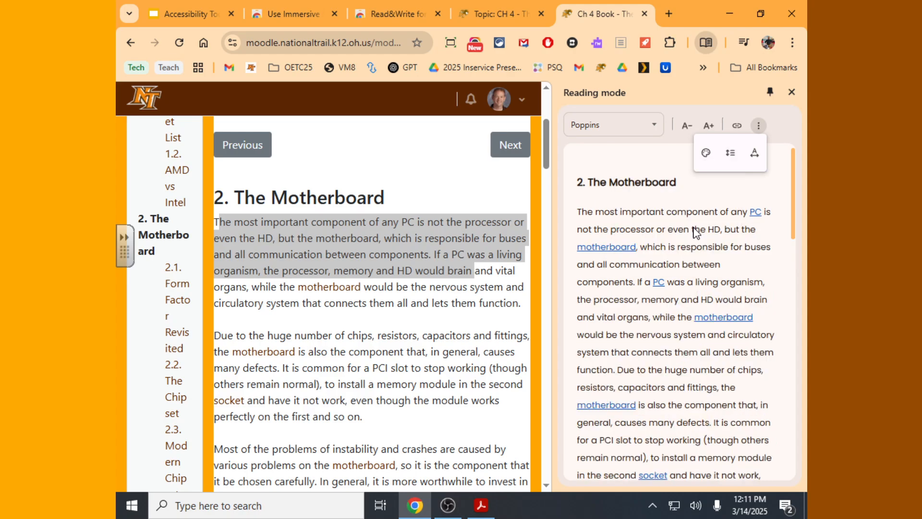
# View the color theme choices in reading mode, and close reading mode.
pyautogui.click(706, 153)
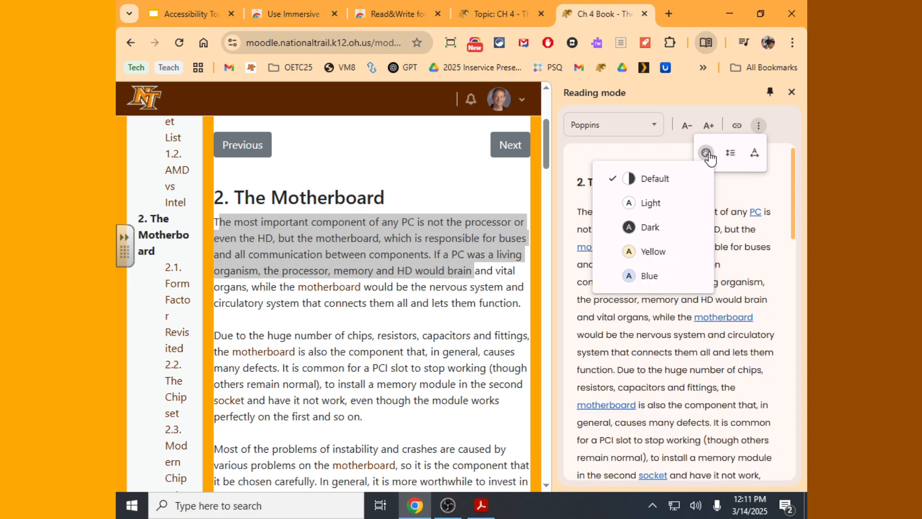
pyautogui.click(660, 149)
pyautogui.click(791, 92)
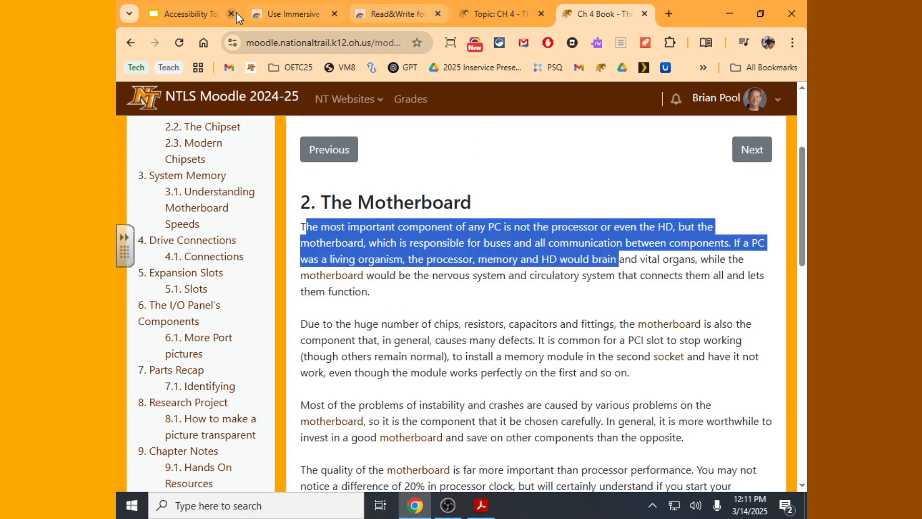
# Check the Helperbird slide, return to the Ch 4 Book page, and look through Extensity's list of extensions and apps.
pyautogui.click(190, 13)
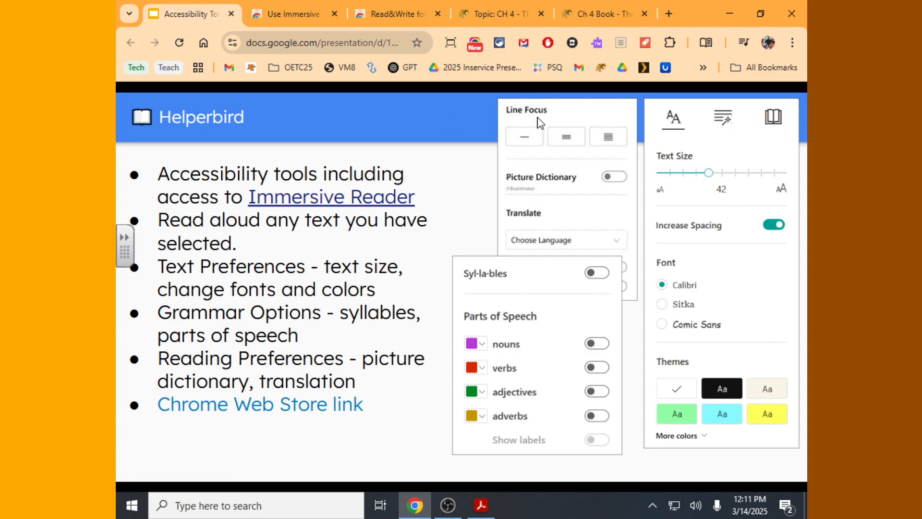
pyautogui.click(598, 13)
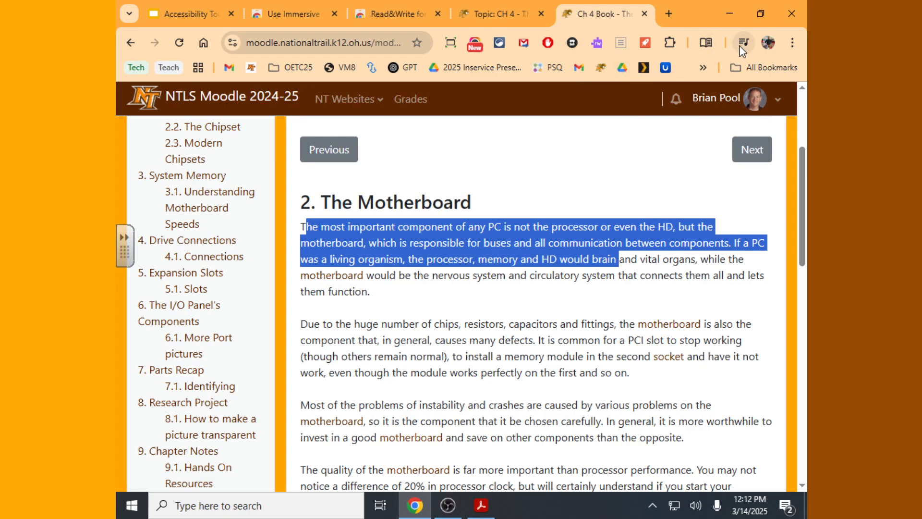
pyautogui.click(499, 44)
pyautogui.scroll(-3, 391, 286)
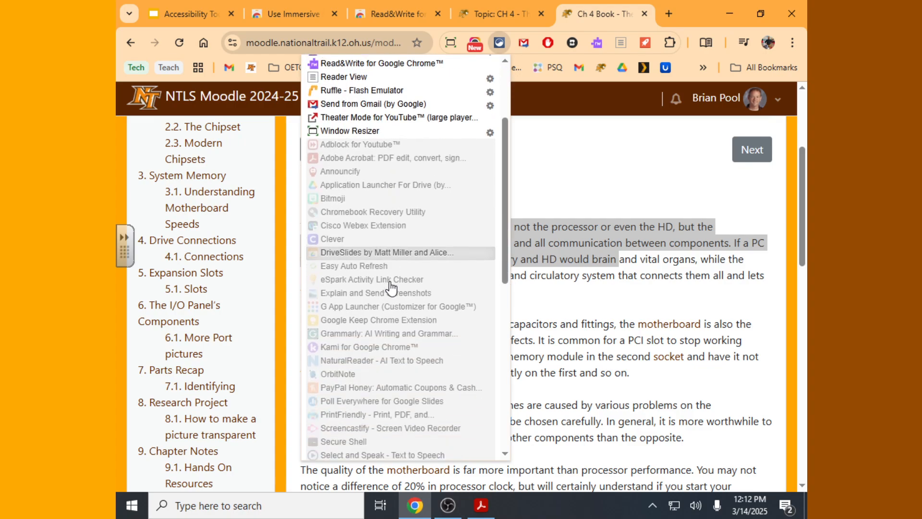
pyautogui.scroll(-6, 392, 288)
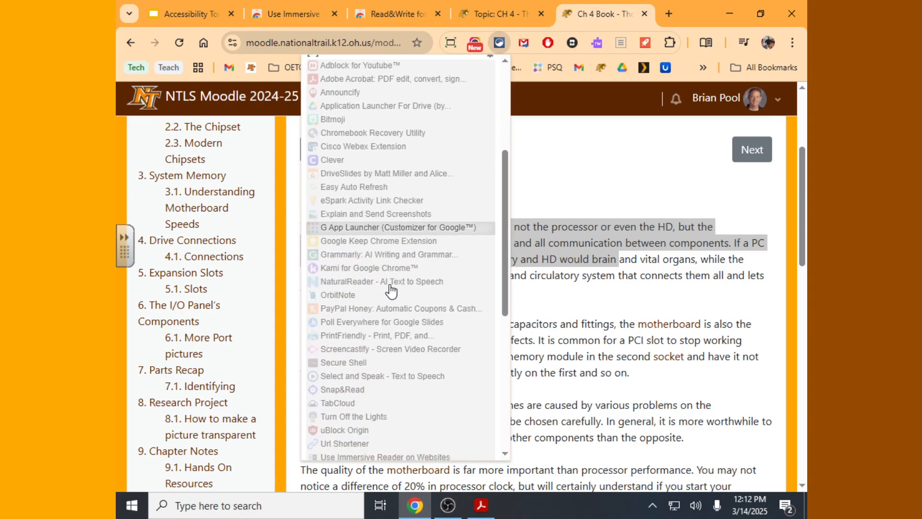
pyautogui.scroll(-1, 393, 377)
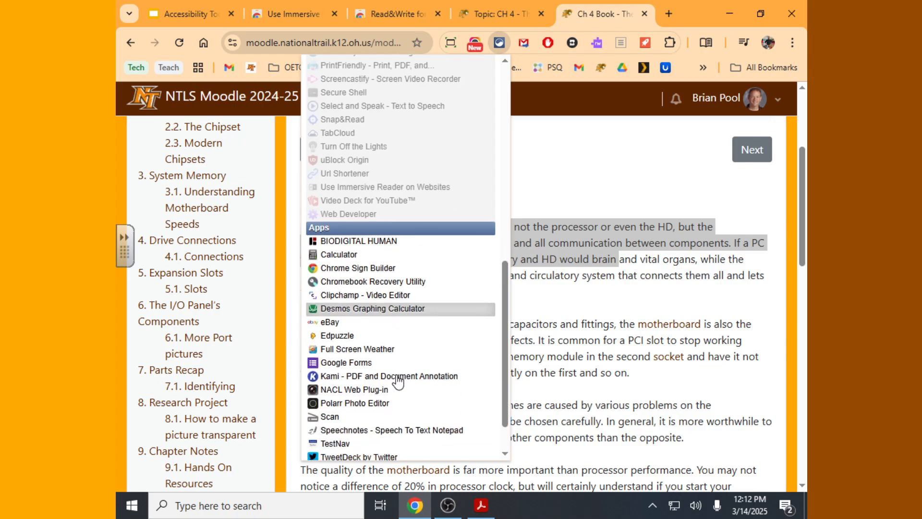
pyautogui.scroll(10, 395, 379)
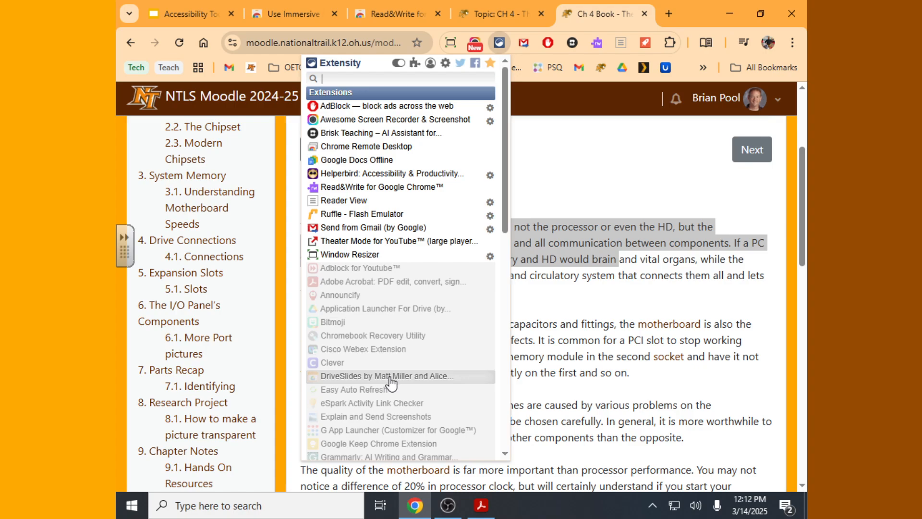
# Finish looking through Extensity's list, return to the presentation, and review the Helperbird and Chromebook Select to Speak slides before exiting the slideshow.
pyautogui.scroll(-3, 390, 381)
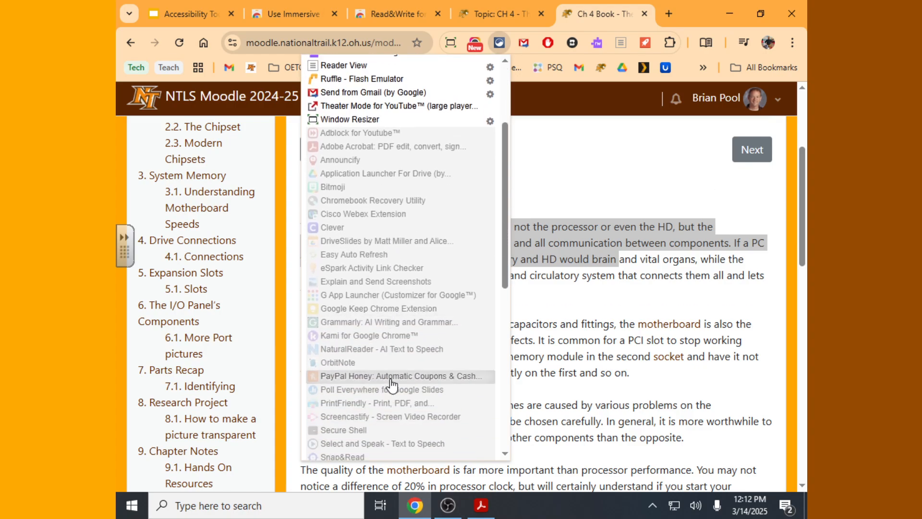
pyautogui.click(197, 16)
pyautogui.click(419, 196)
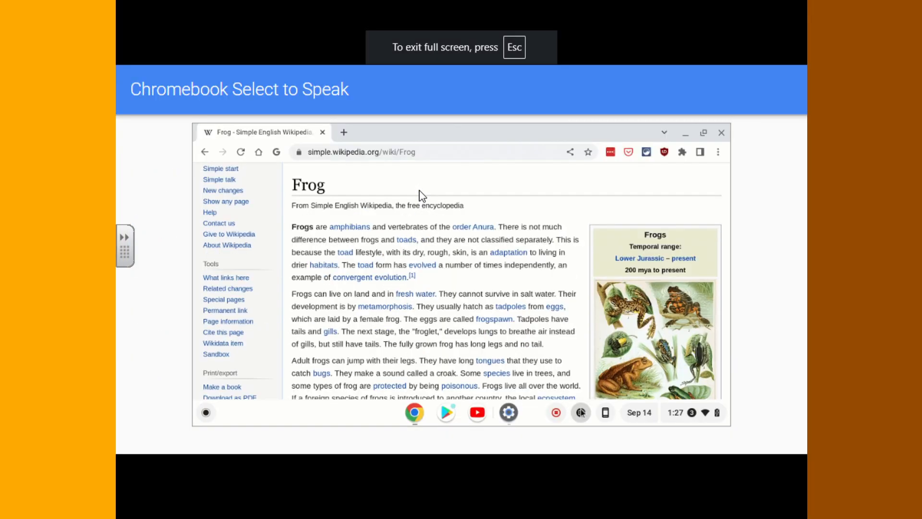
pyautogui.press('Left')
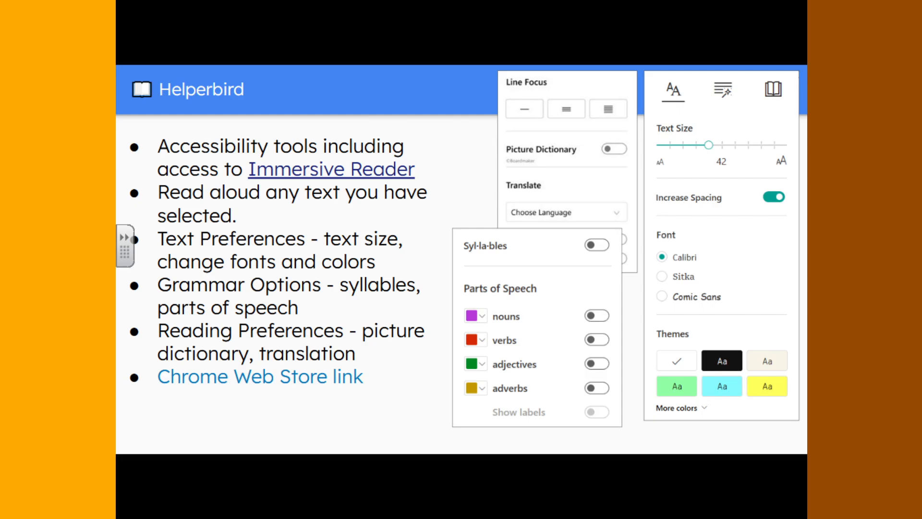
pyautogui.press('Left')
pyautogui.press('Right')
pyautogui.press('Escape')
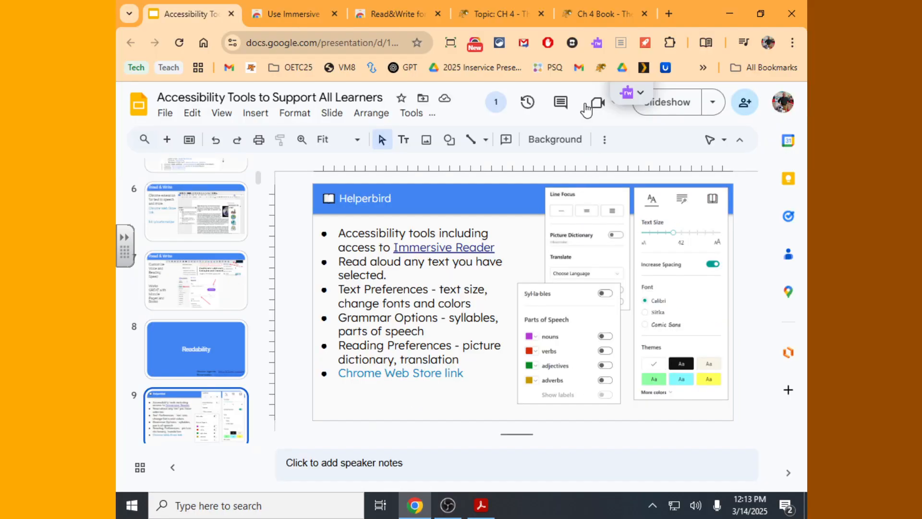
# View Extensity's extension list from the Topic CH 4 page and return to the Ch 4 Book page.
pyautogui.click(518, 12)
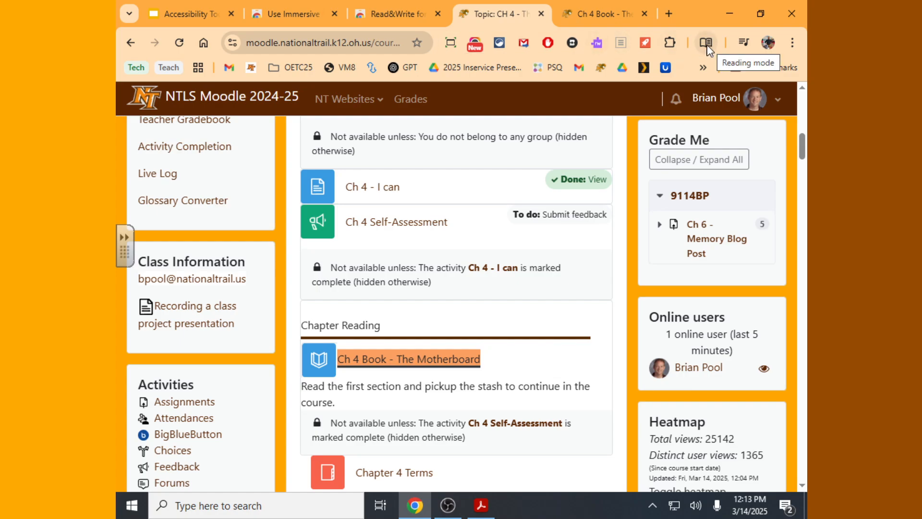
pyautogui.click(503, 45)
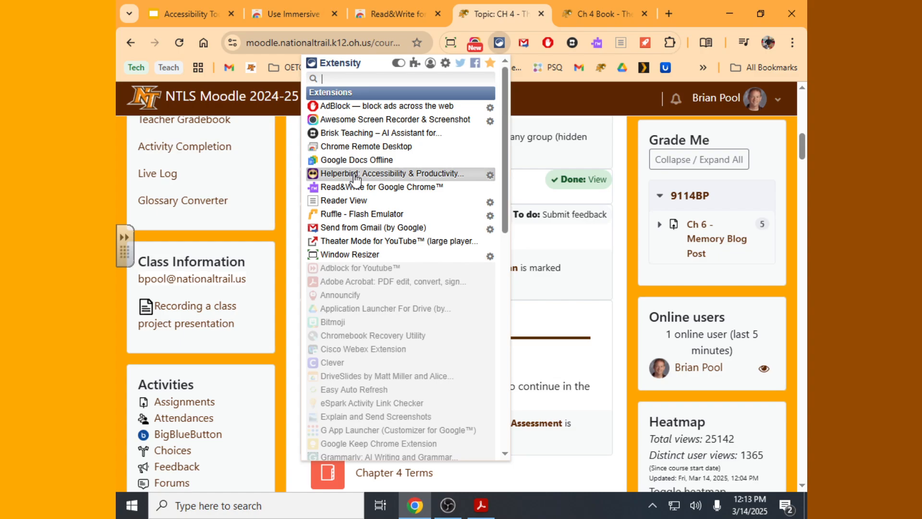
pyautogui.click(595, 14)
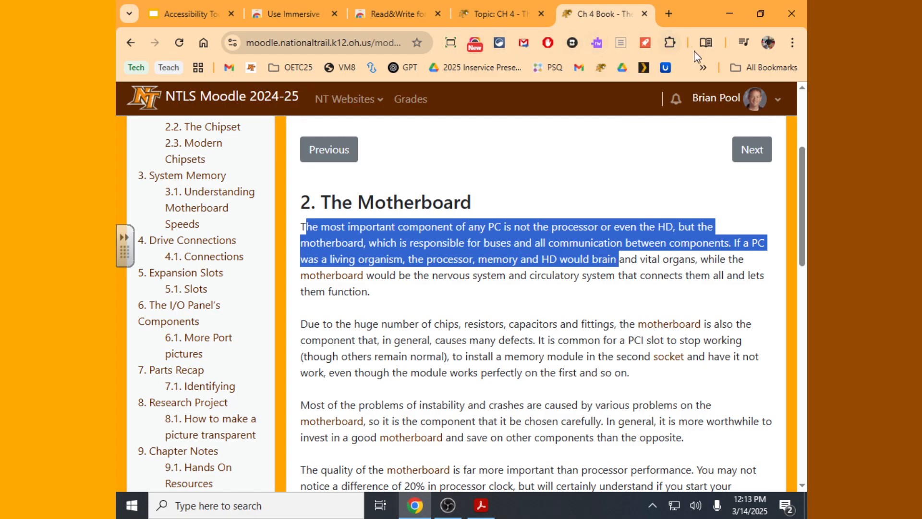
# Open Helperbird's settings through Extensity, look through the account, billing and storage sections, and close the settings page.
pyautogui.click(500, 42)
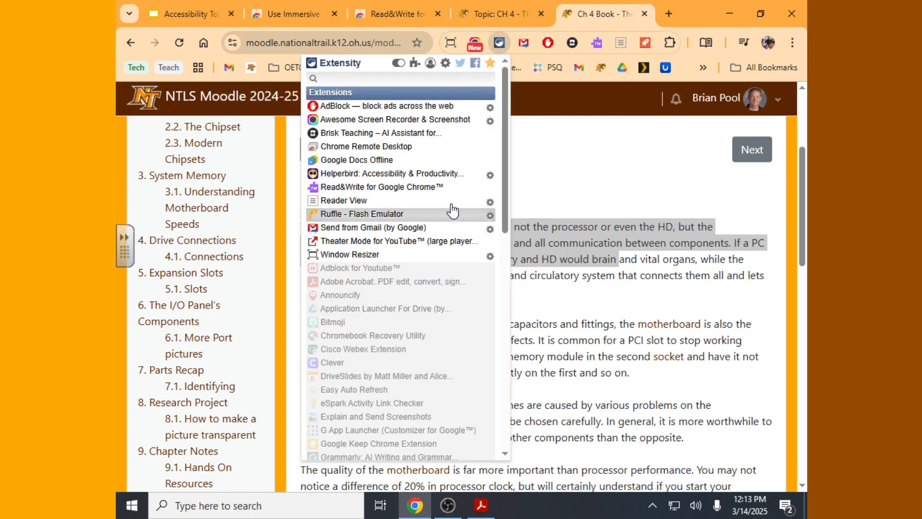
pyautogui.click(489, 176)
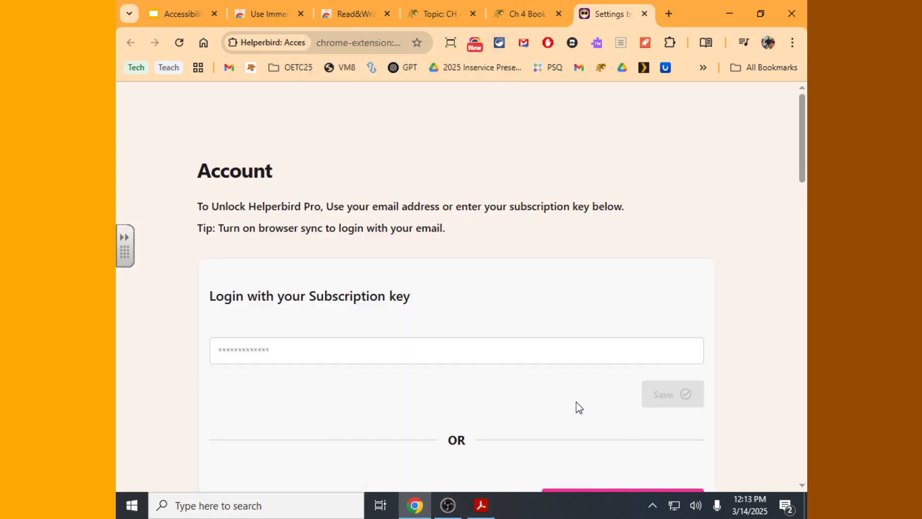
pyautogui.scroll(-6, 378, 349)
pyautogui.scroll(4, 384, 382)
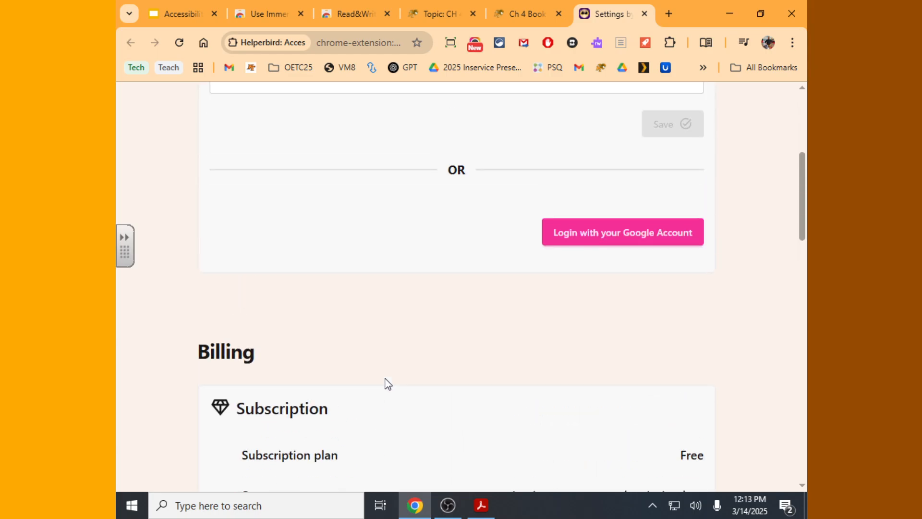
pyautogui.scroll(-6, 386, 383)
pyautogui.scroll(-10, 387, 383)
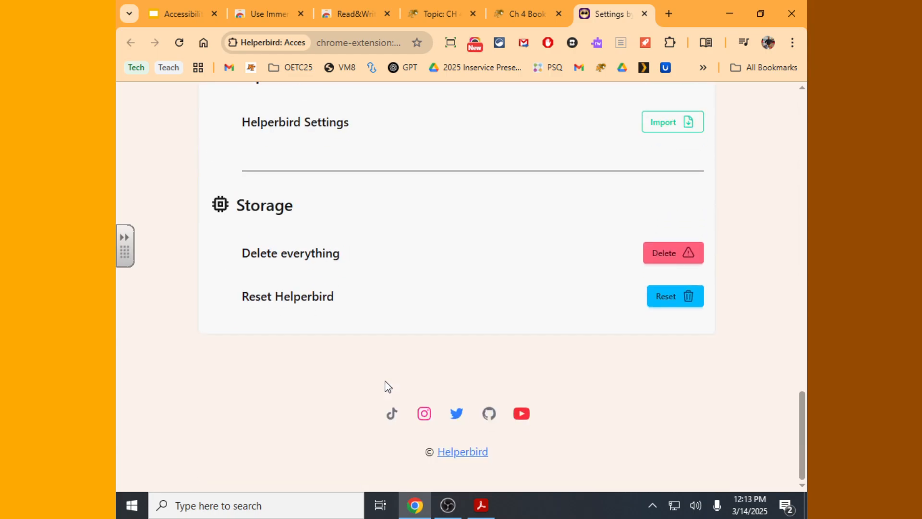
pyautogui.click(645, 13)
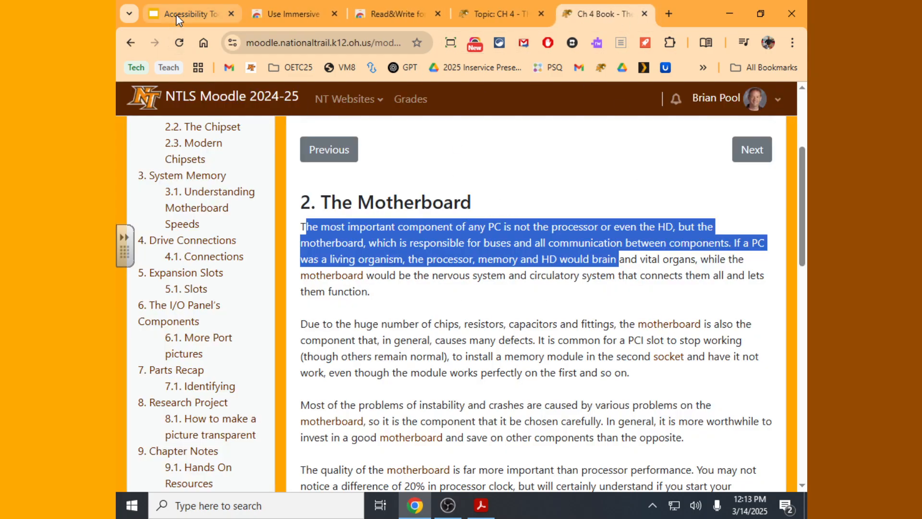
# Resume the slideshow at the Helperbird slide and advance past Chromebook Select to Speak to the Speech to text tools slide.
pyautogui.click(189, 14)
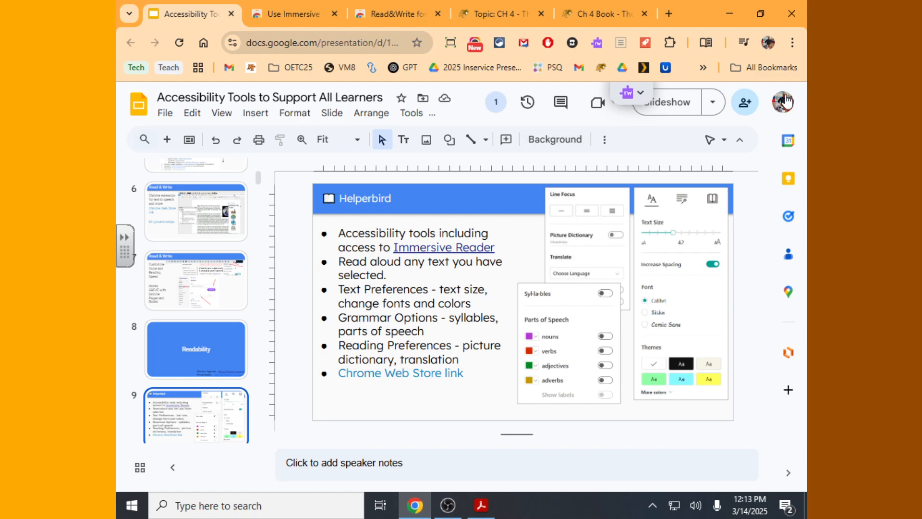
pyautogui.click(667, 102)
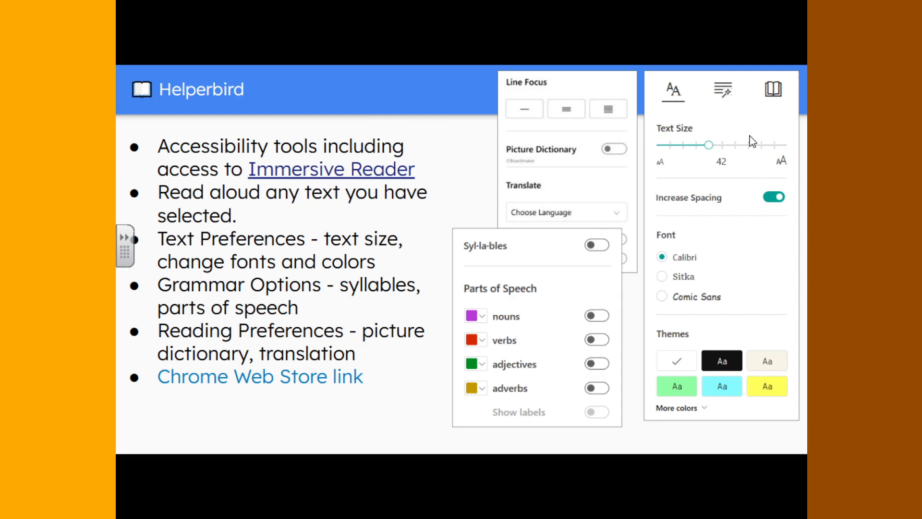
pyautogui.click(350, 270)
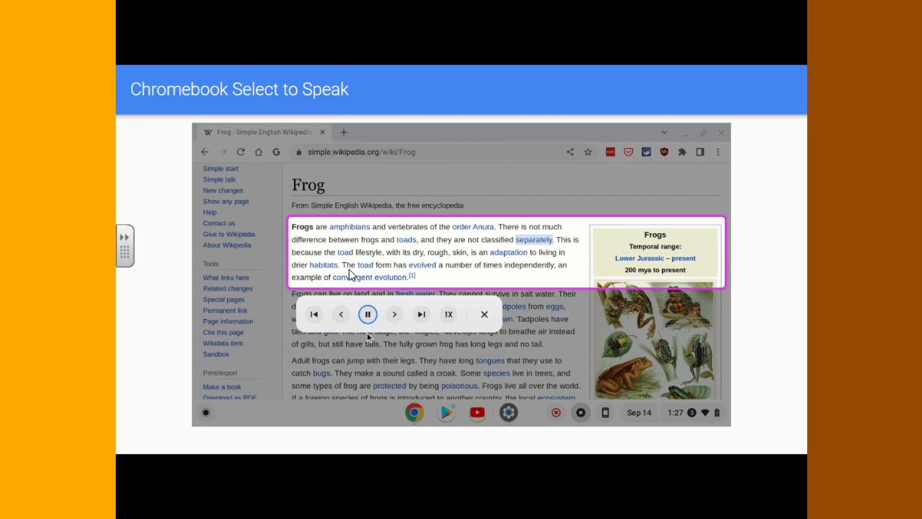
pyautogui.press('Right')
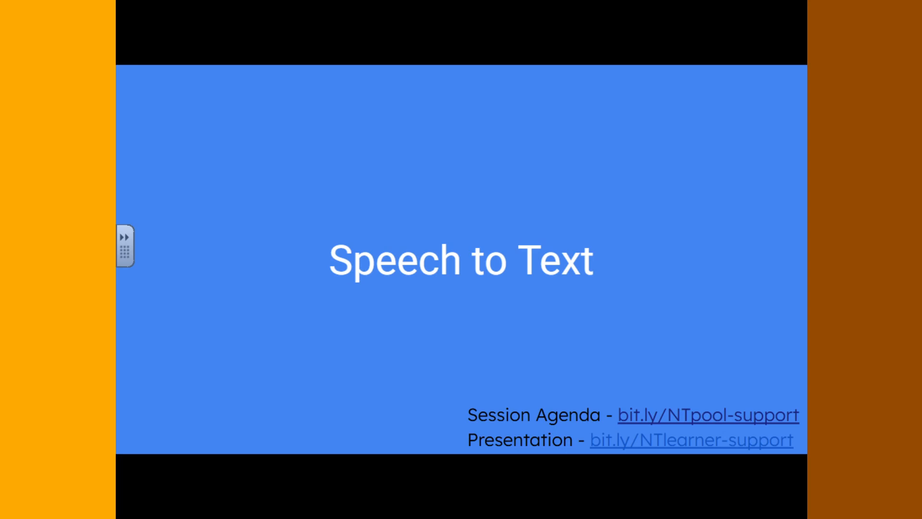
pyautogui.press('Right')
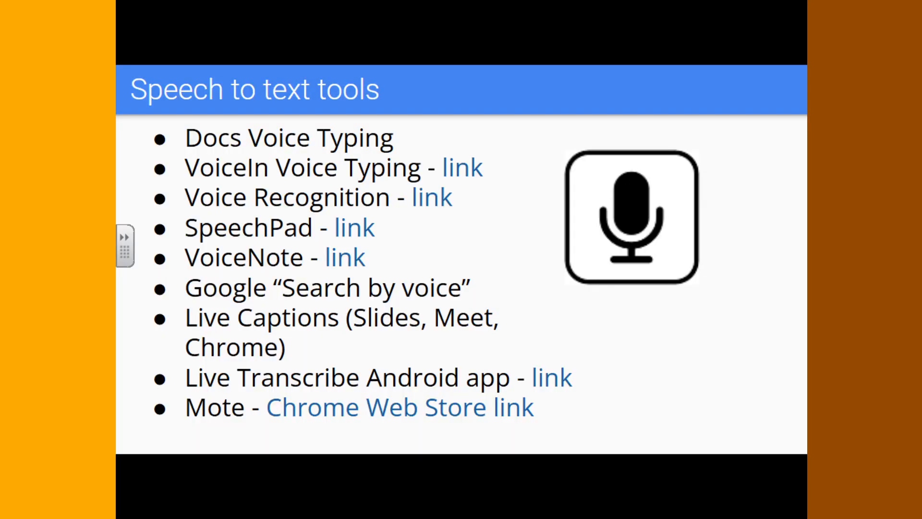
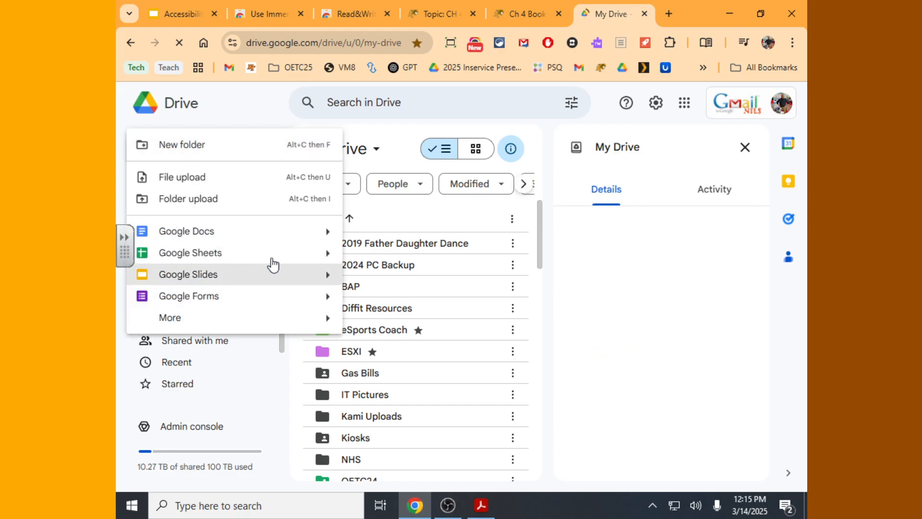
# Create a blank Google Docs document and dictate two paragraphs about voice typing into it with Voice typing.
pyautogui.click(249, 235)
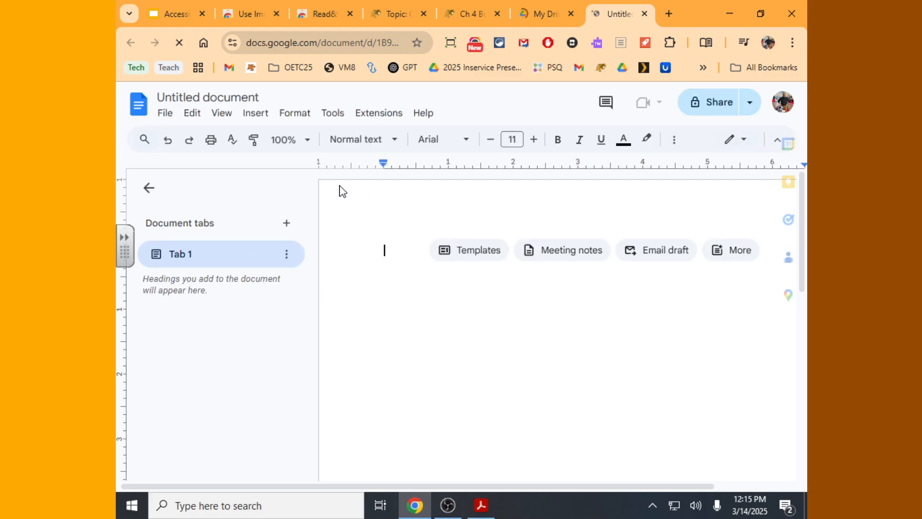
pyautogui.click(326, 115)
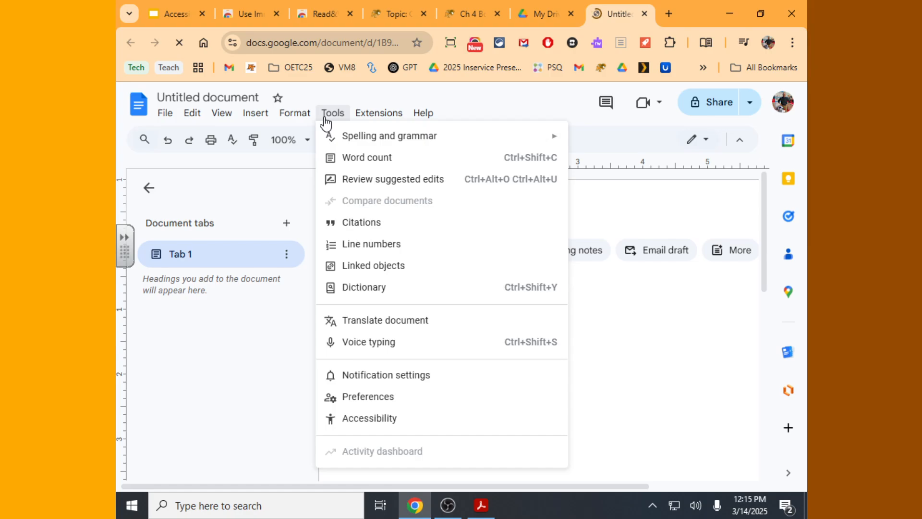
pyautogui.click(383, 343)
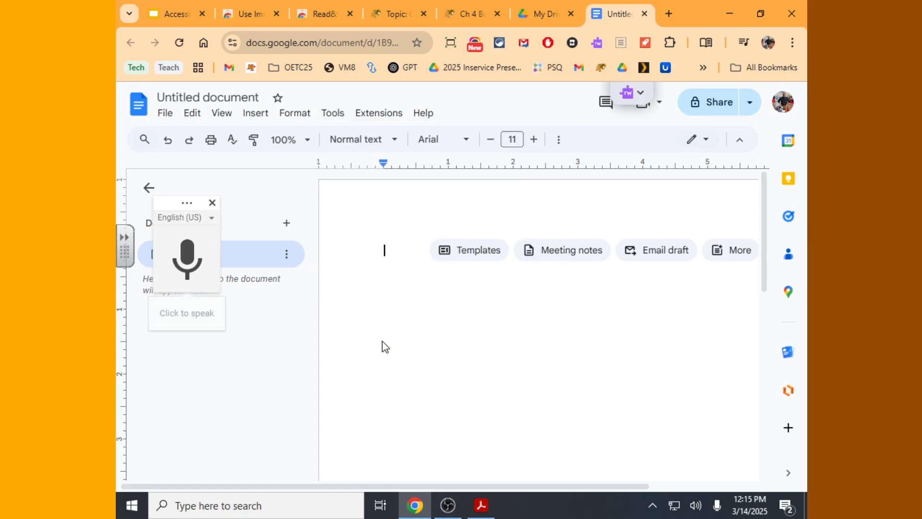
pyautogui.click(184, 261)
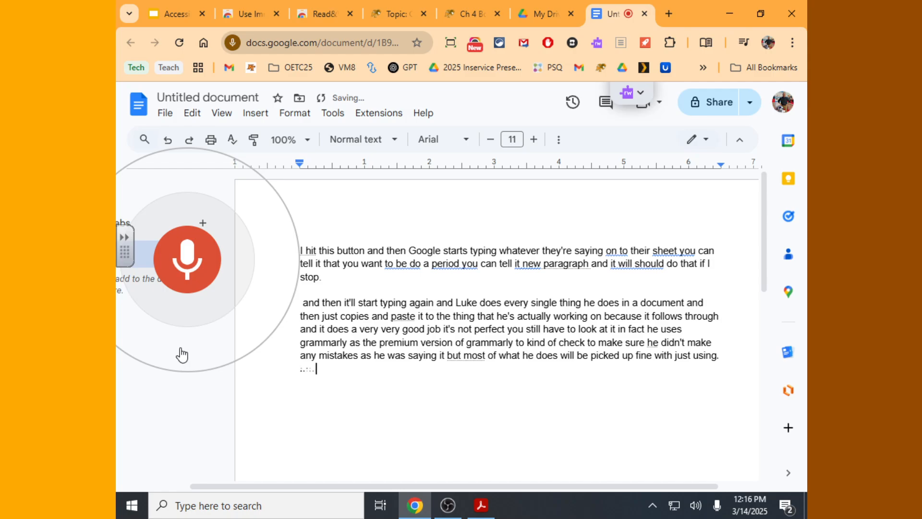
pyautogui.click(181, 283)
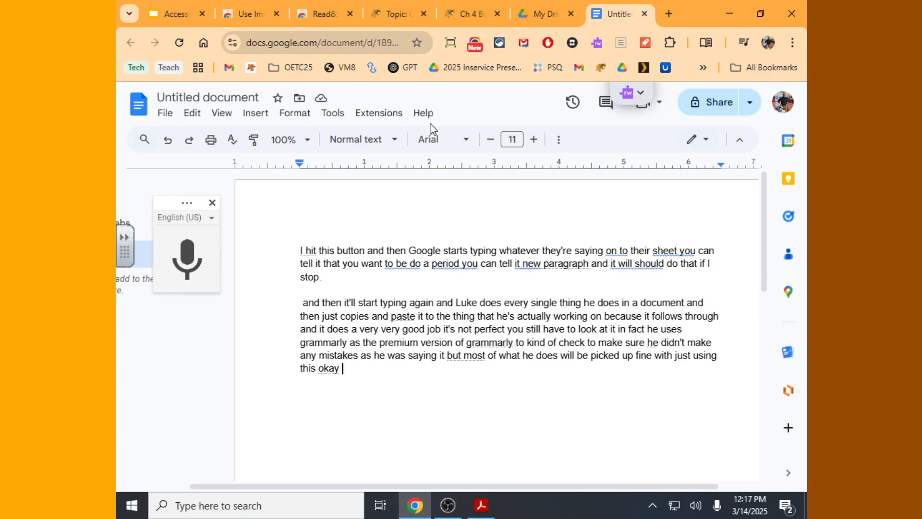
# Search Google in a new tab for "commands speech to text voice commands".
pyautogui.click(669, 14)
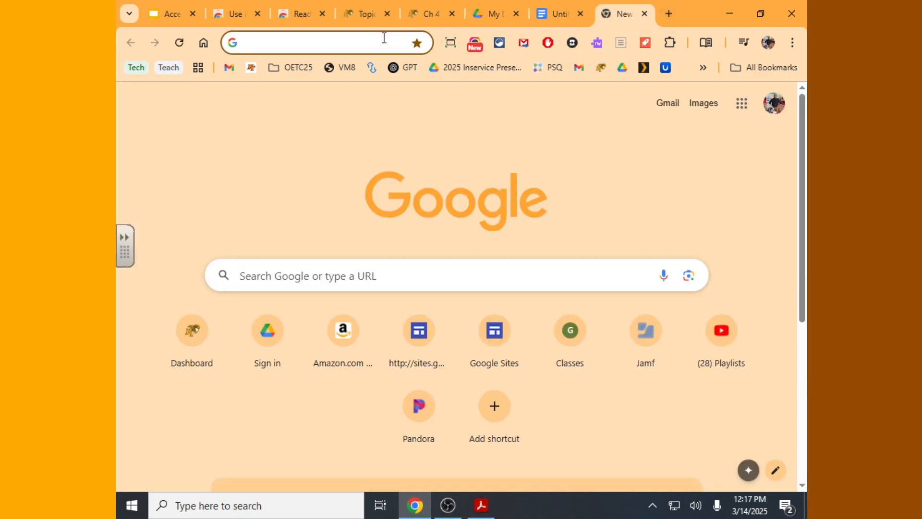
pyautogui.write('google')
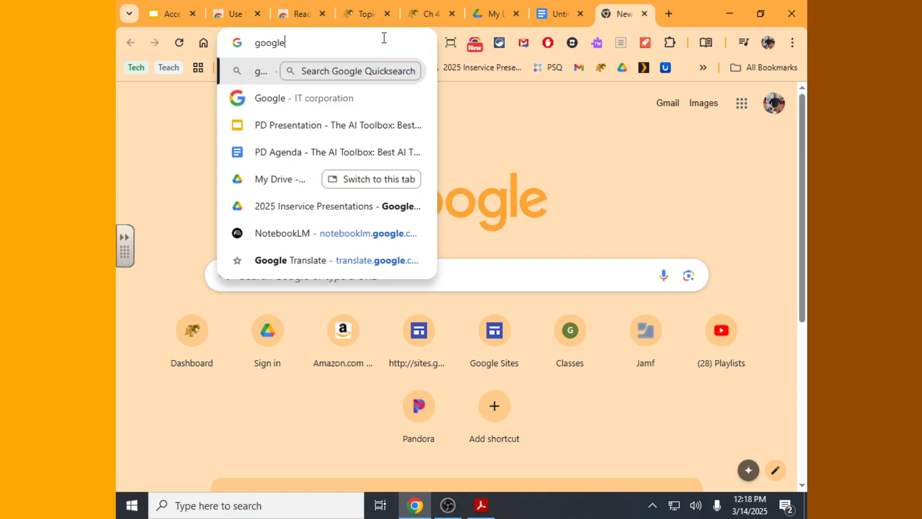
pyautogui.press('Tab')
pyautogui.write('commands ')
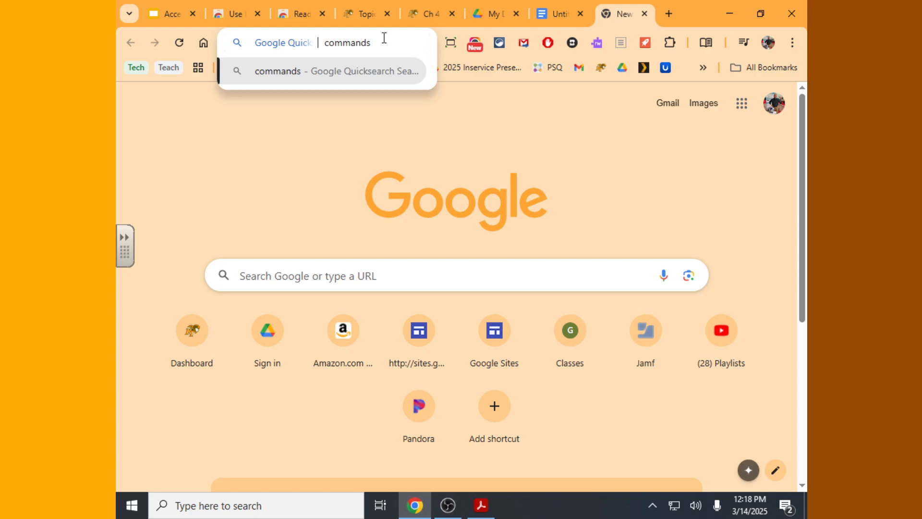
pyautogui.write('spee')
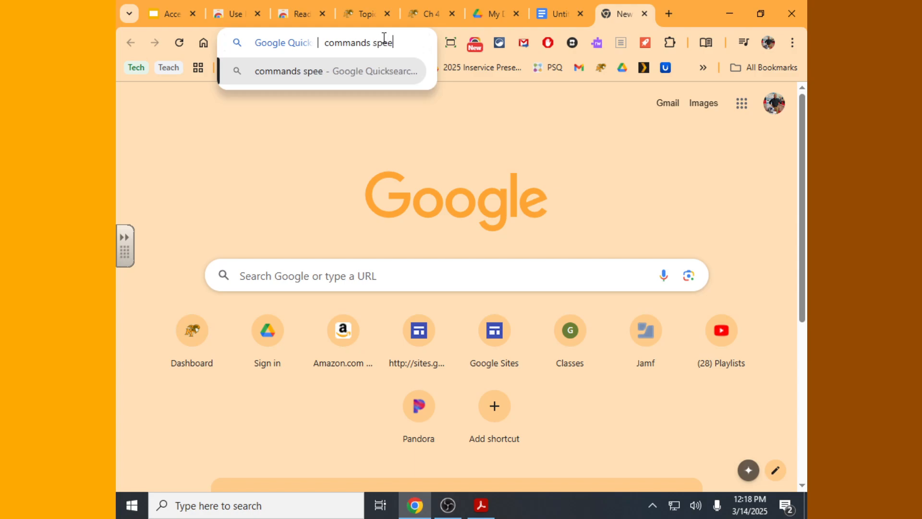
pyautogui.write('ch to tex')
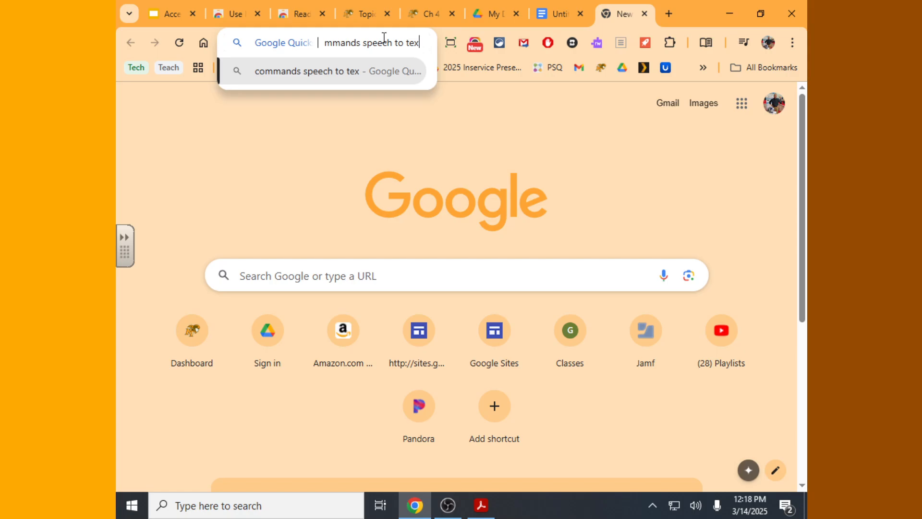
pyautogui.write('t voice commands')
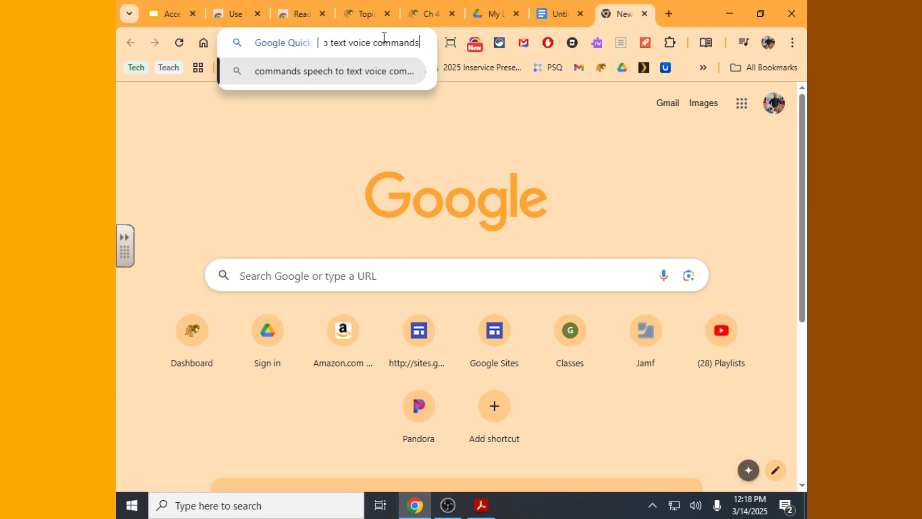
pyautogui.press('Return')
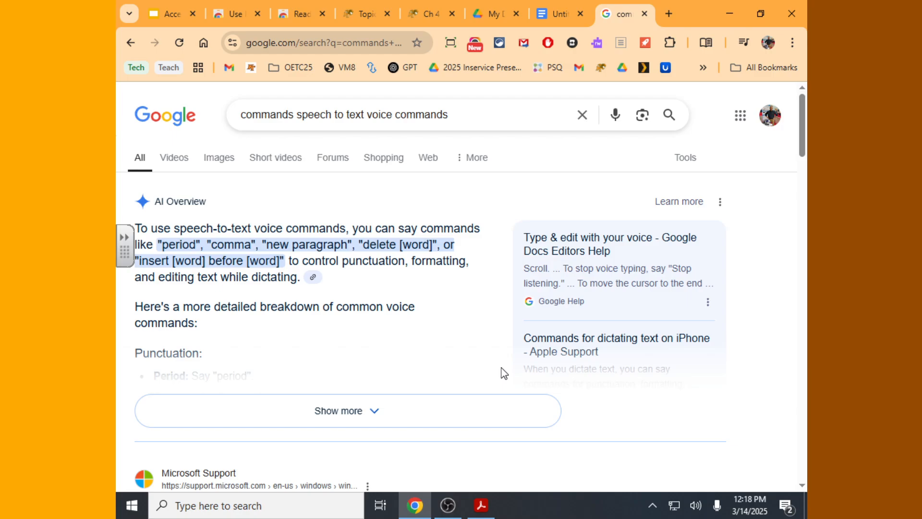
# Check the Speech to text tools slide, return to the search results, and read the expanded AI Overview's punctuation, formatting and editing voice commands.
pyautogui.click(169, 16)
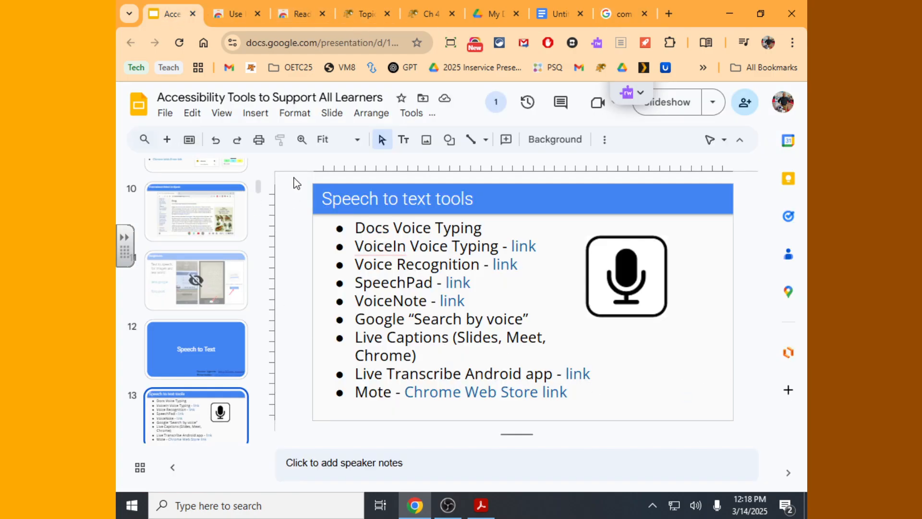
pyautogui.click(611, 17)
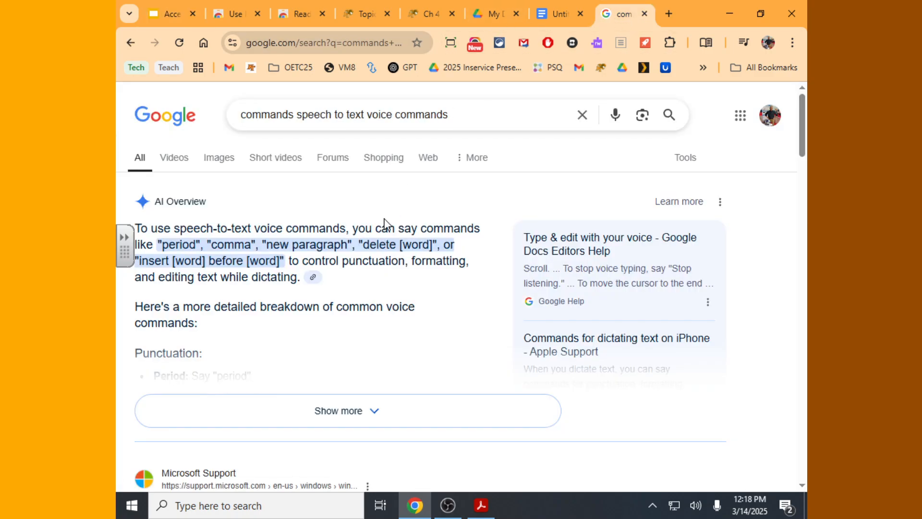
pyautogui.click(338, 413)
pyautogui.scroll(-1, 388, 311)
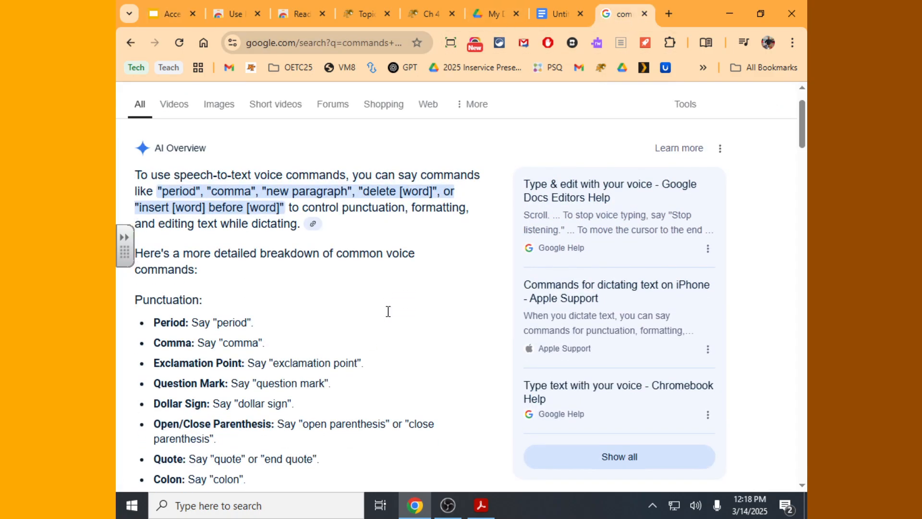
pyautogui.scroll(-2, 388, 312)
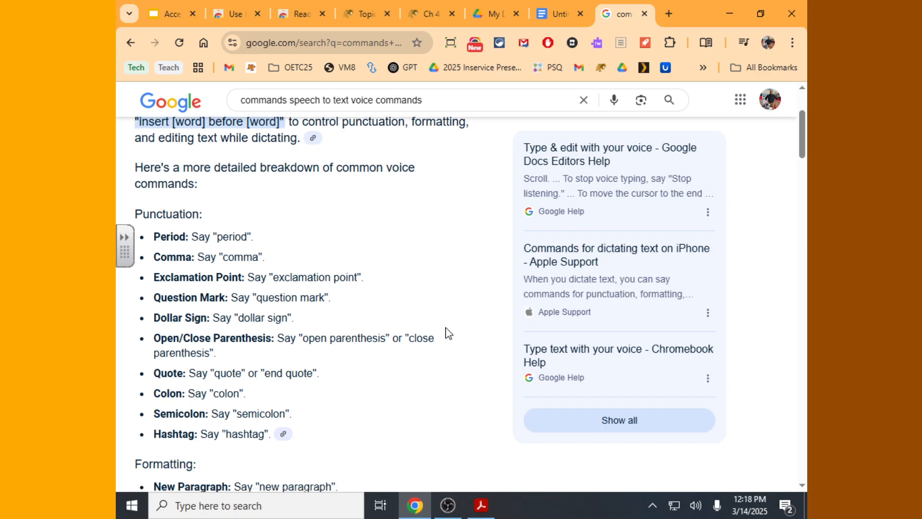
pyautogui.scroll(-9, 446, 333)
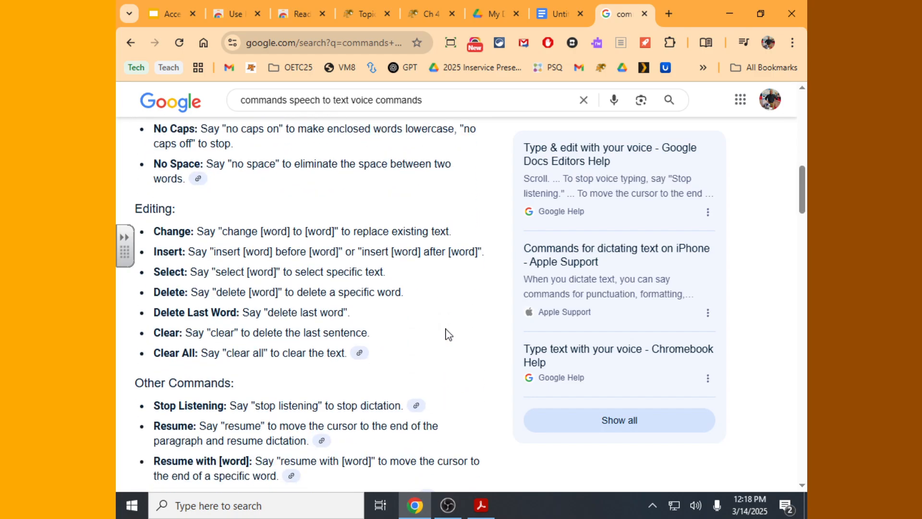
# Review the AI Overview's formatting, editing and other voice commands in the search results.
pyautogui.scroll(3, 446, 333)
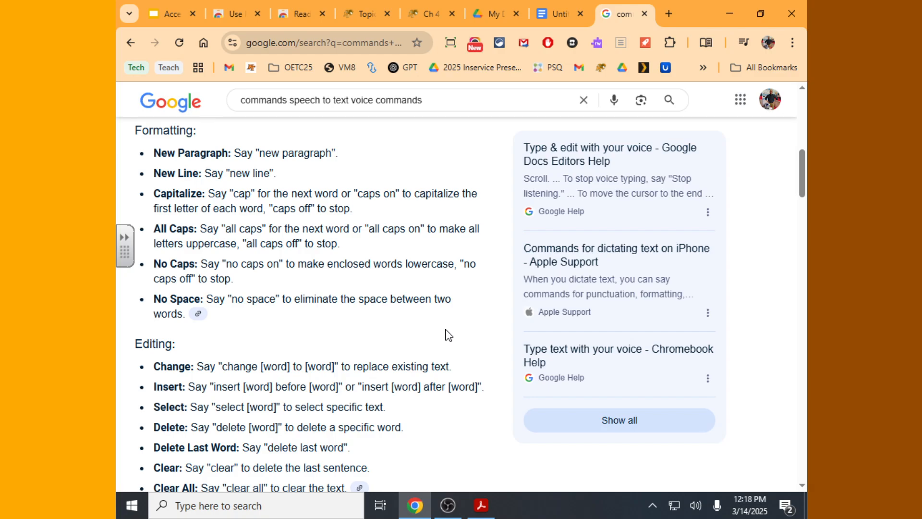
pyautogui.scroll(-8, 446, 334)
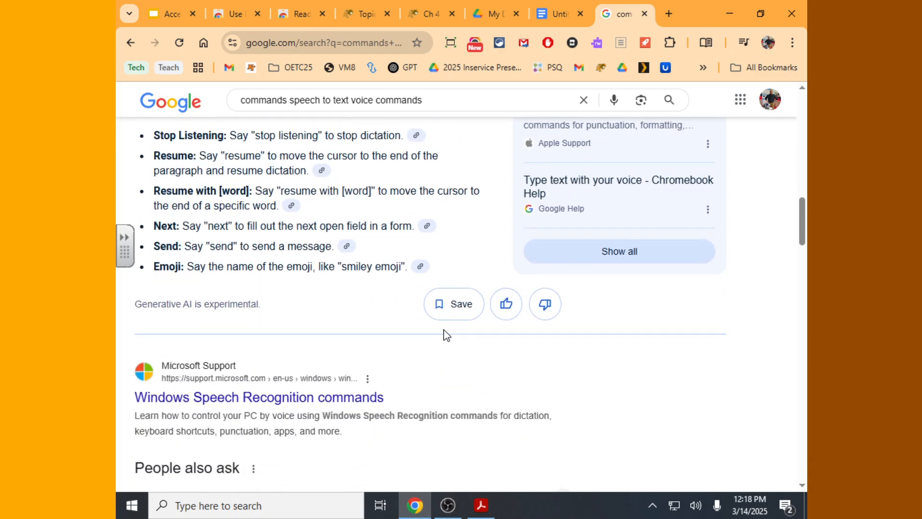
pyautogui.scroll(5, 448, 336)
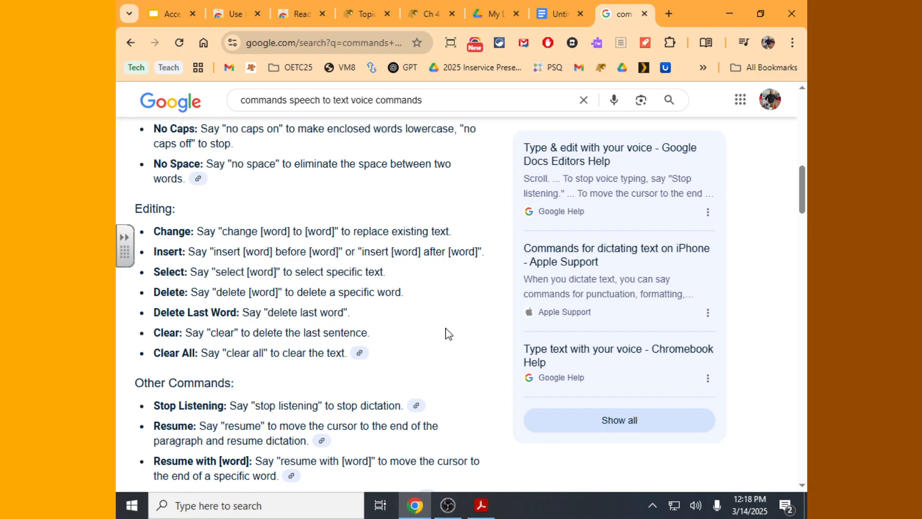
pyautogui.scroll(12, 448, 333)
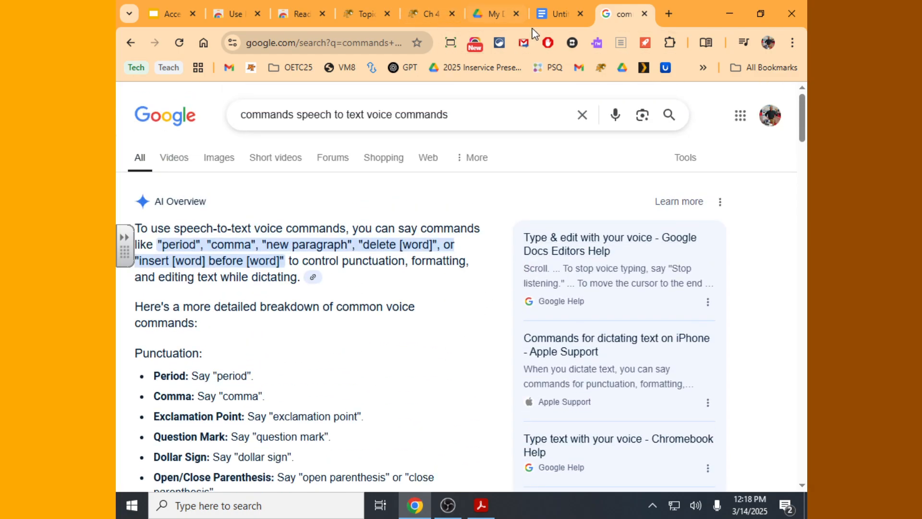
pyautogui.scroll(-9, 420, 200)
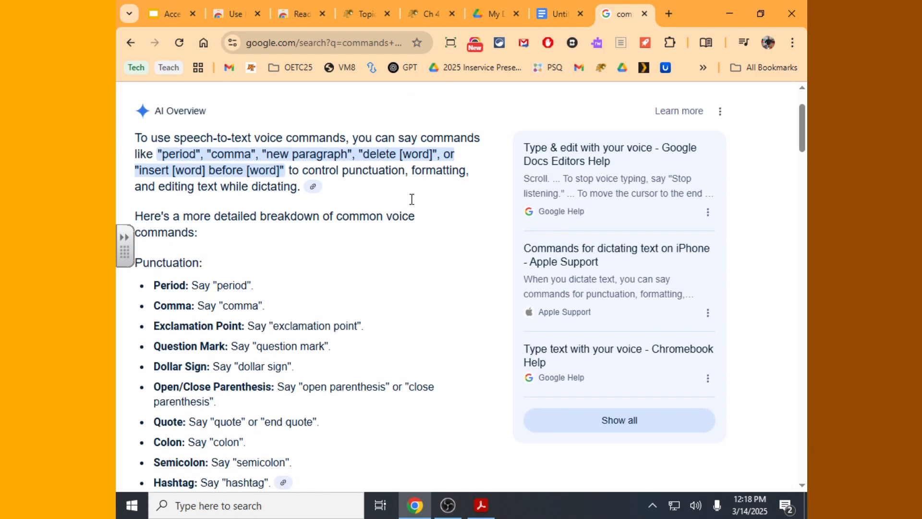
pyautogui.scroll(-3, 414, 208)
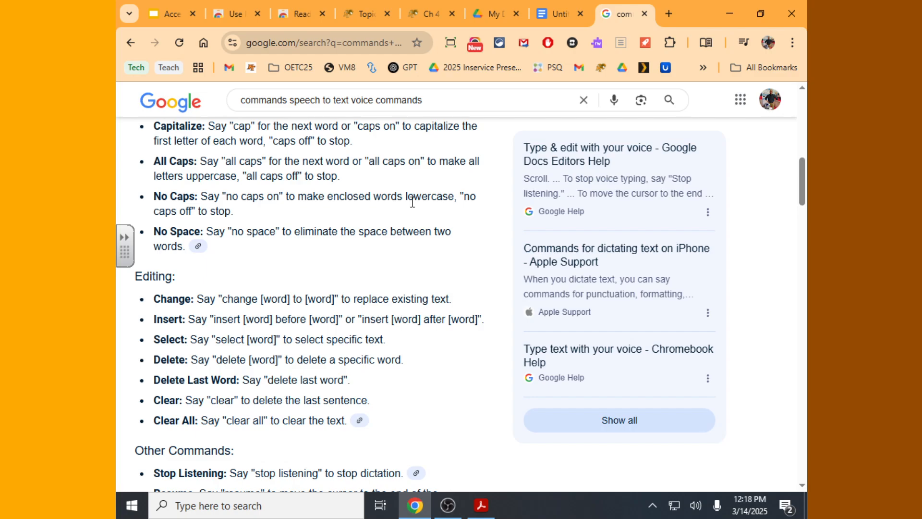
# Delete the last word of the dictated text in the Google Docs document with the "Delete last word" voice command.
pyautogui.click(555, 16)
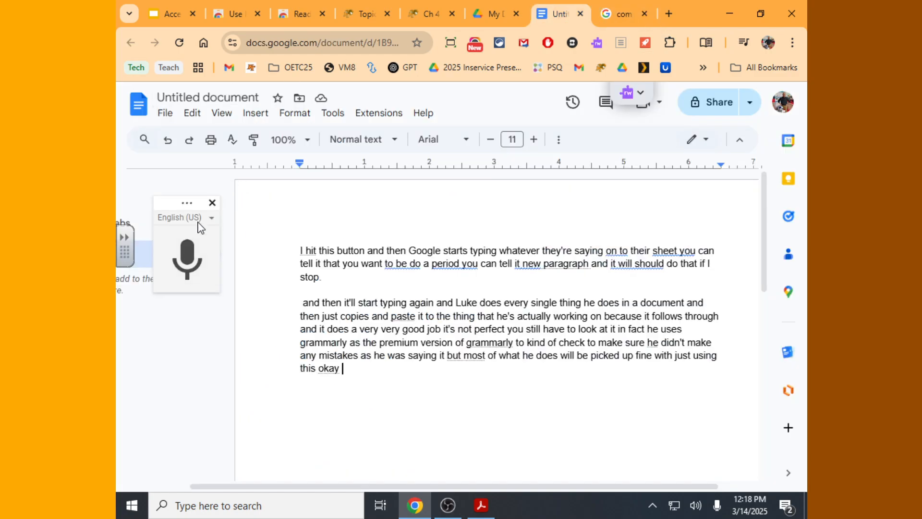
pyautogui.click(187, 252)
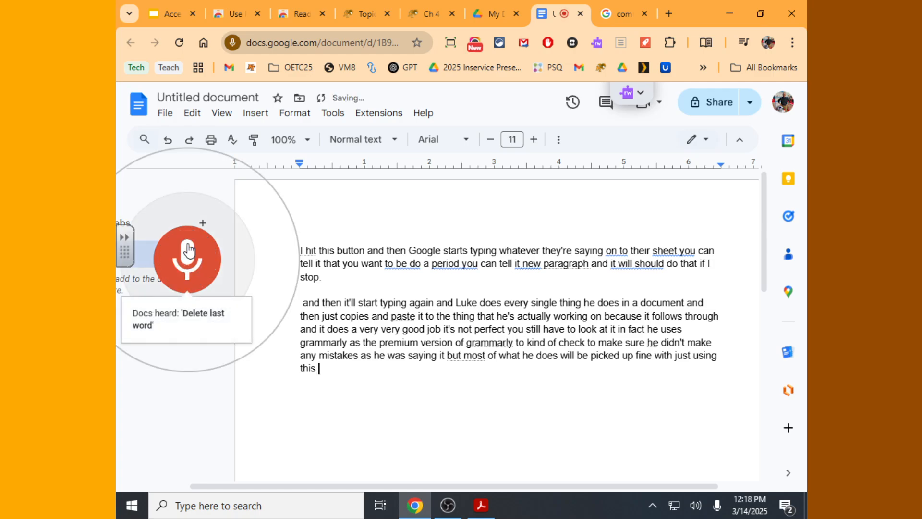
pyautogui.click(187, 257)
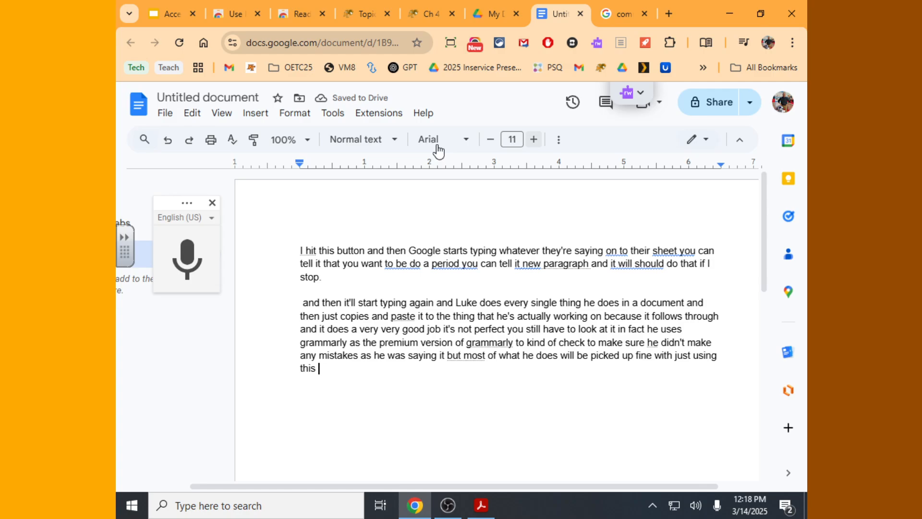
# Return to the presentation, resume the slideshow at Speech to text tools, and advance past Docs Voice Typing and Voice In to Live Captions.
pyautogui.click(623, 14)
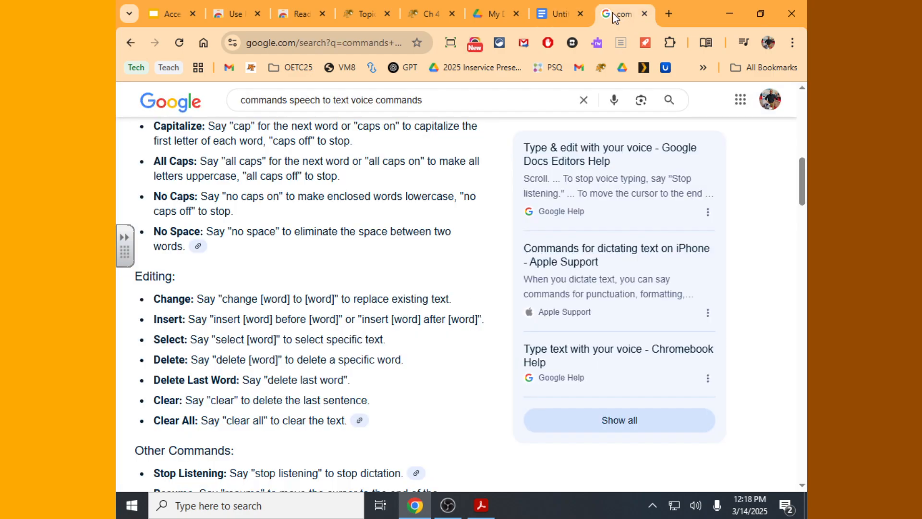
pyautogui.click(175, 11)
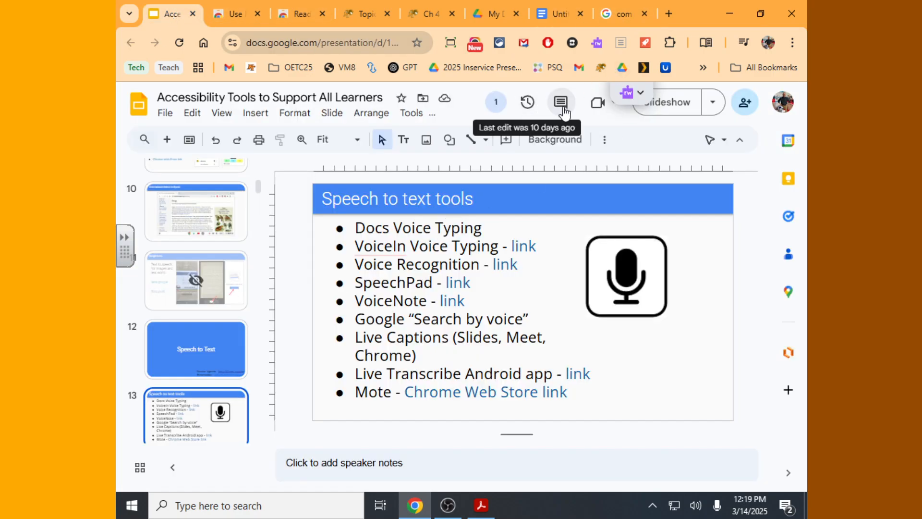
pyautogui.click(674, 106)
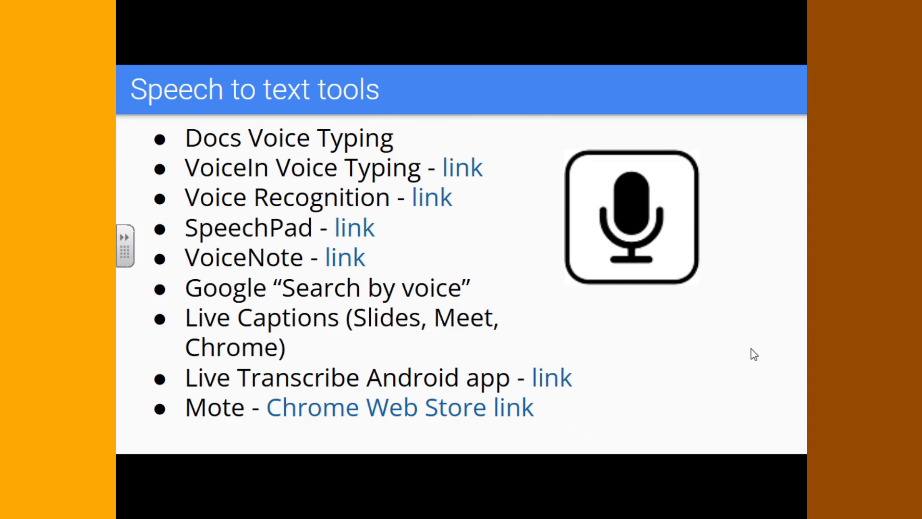
pyautogui.press('Right')
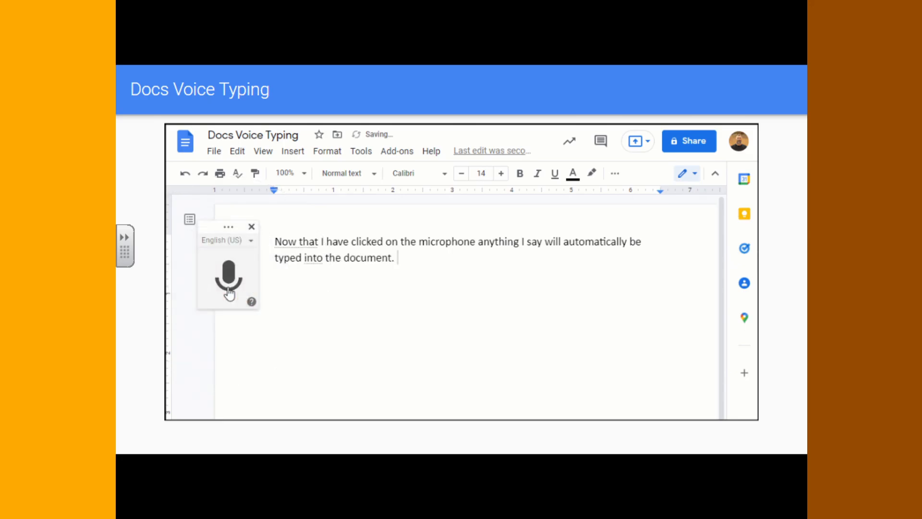
pyautogui.press('Right')
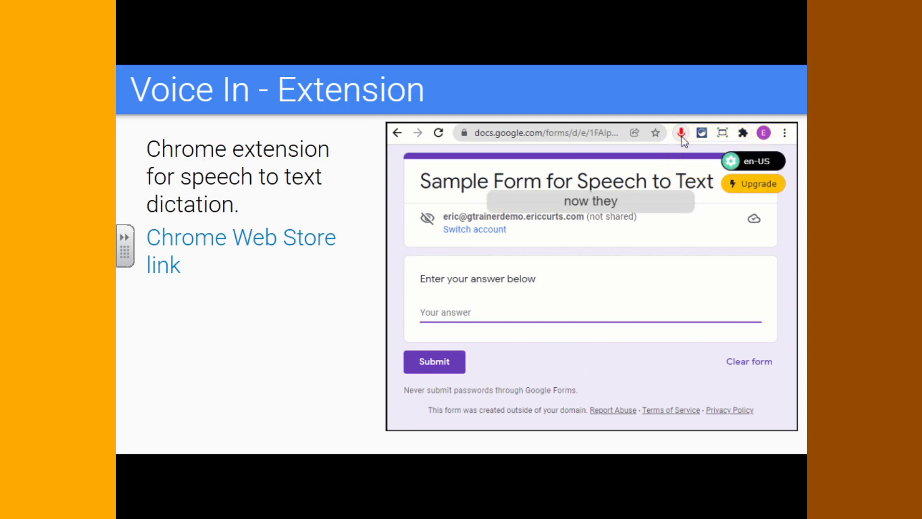
pyautogui.press('Right')
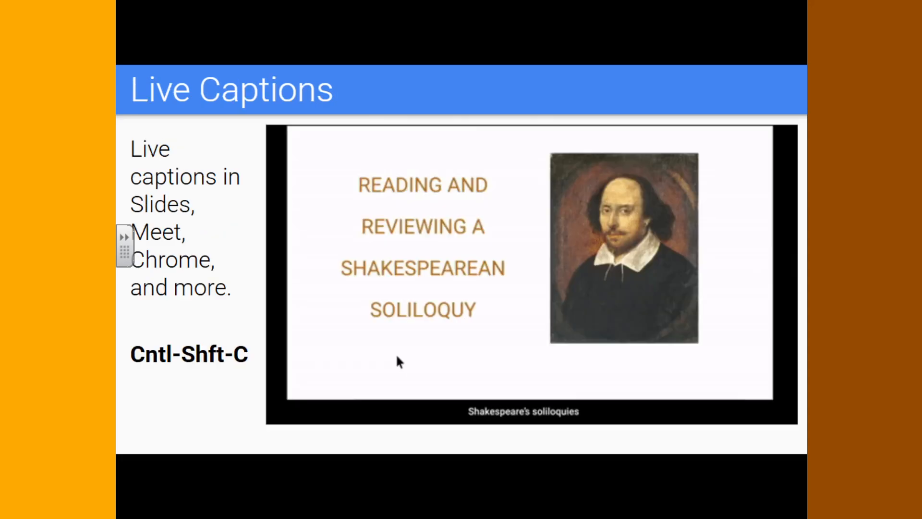
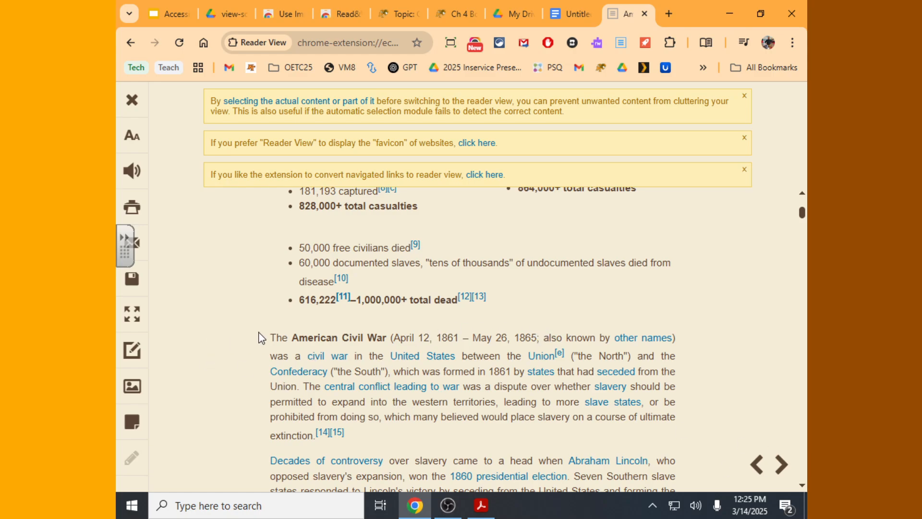
# Highlight the American Civil War article's introductory paragraphs in Reader View, view the text appearance options, and clear the selection.
pyautogui.moveTo(270, 337); pyautogui.dragTo(468, 445)
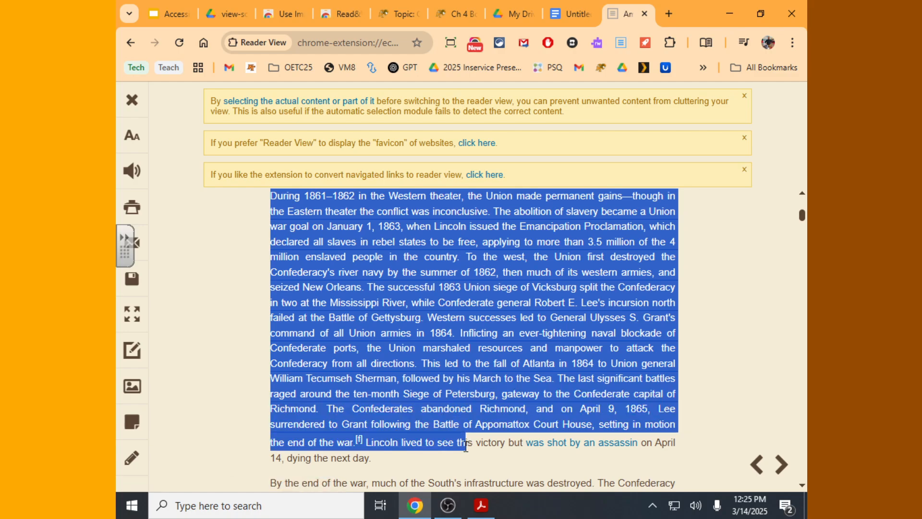
pyautogui.scroll(20, 465, 445)
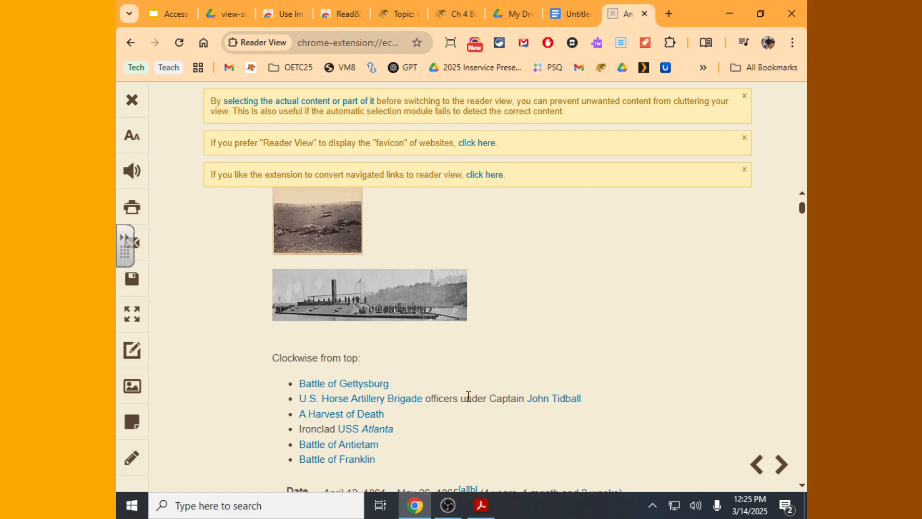
pyautogui.scroll(-15, 471, 400)
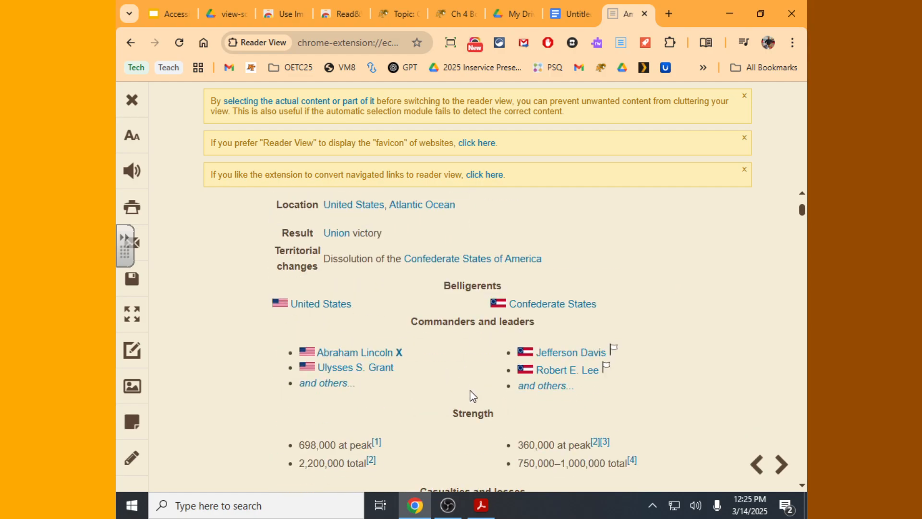
pyautogui.scroll(-8, 502, 367)
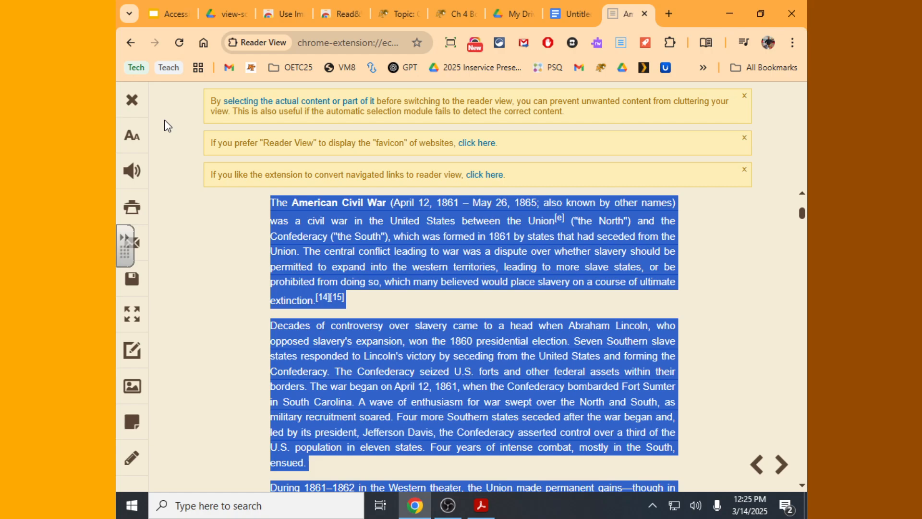
pyautogui.click(134, 139)
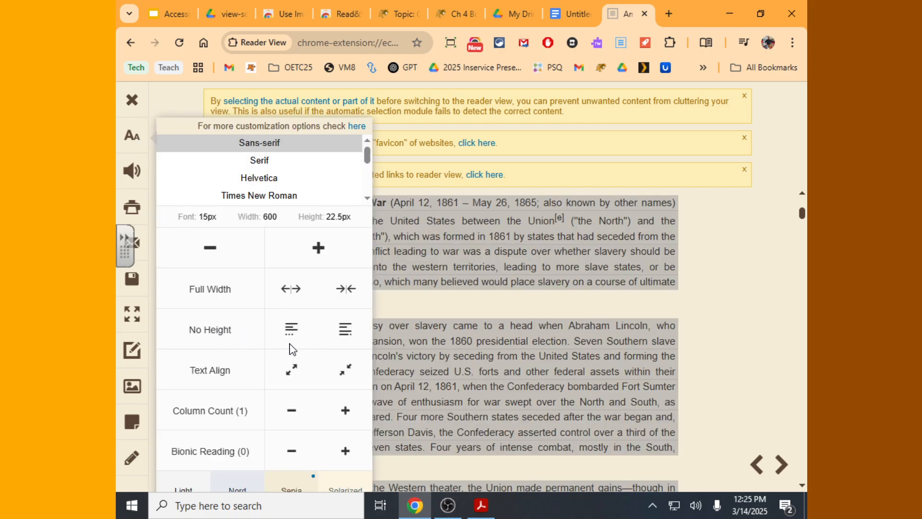
pyautogui.click(711, 270)
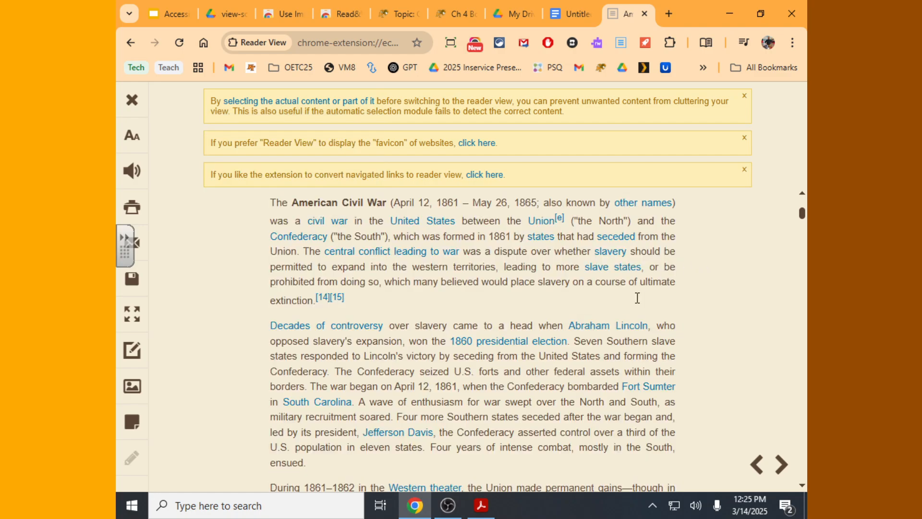
# Dismiss the three notices in Reader View and return to the original Wikipedia article.
pyautogui.click(745, 96)
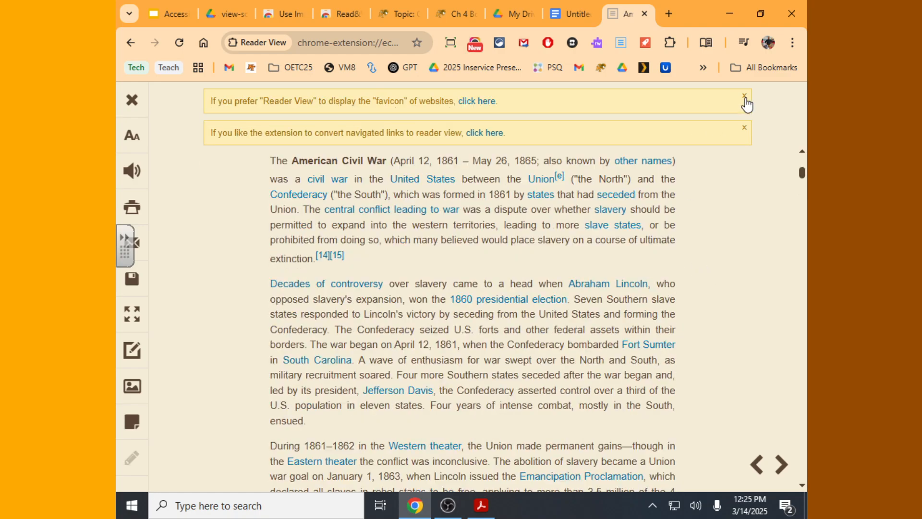
pyautogui.click(745, 99)
pyautogui.click(745, 98)
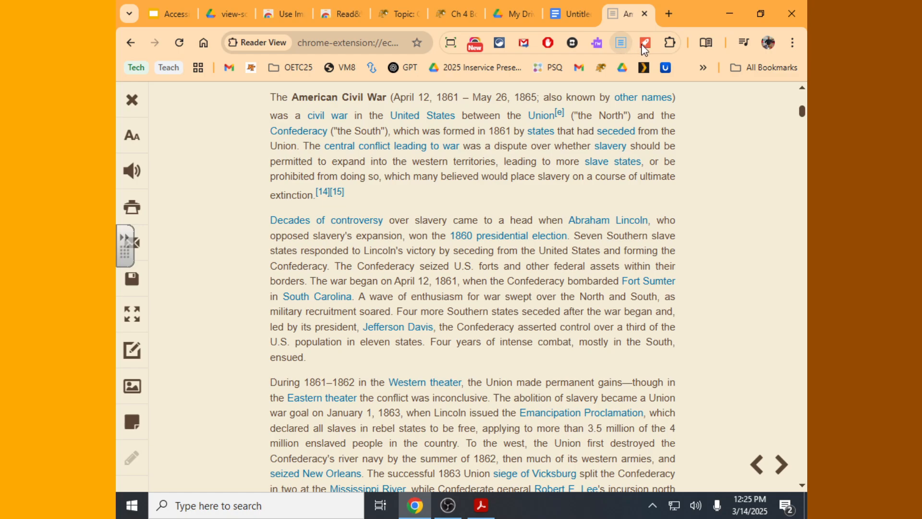
pyautogui.click(625, 43)
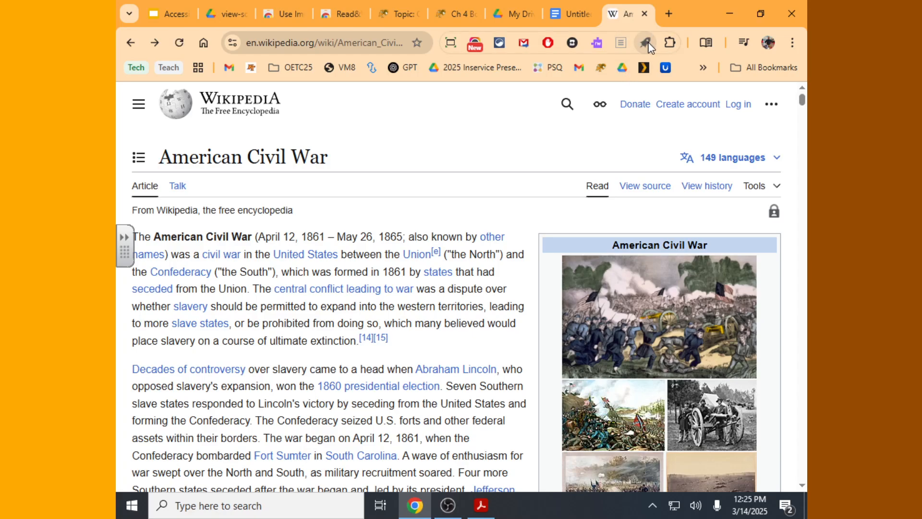
# View the American Civil War article in the rocket reader extension, browse down to its introduction, and restore the original page.
pyautogui.click(646, 43)
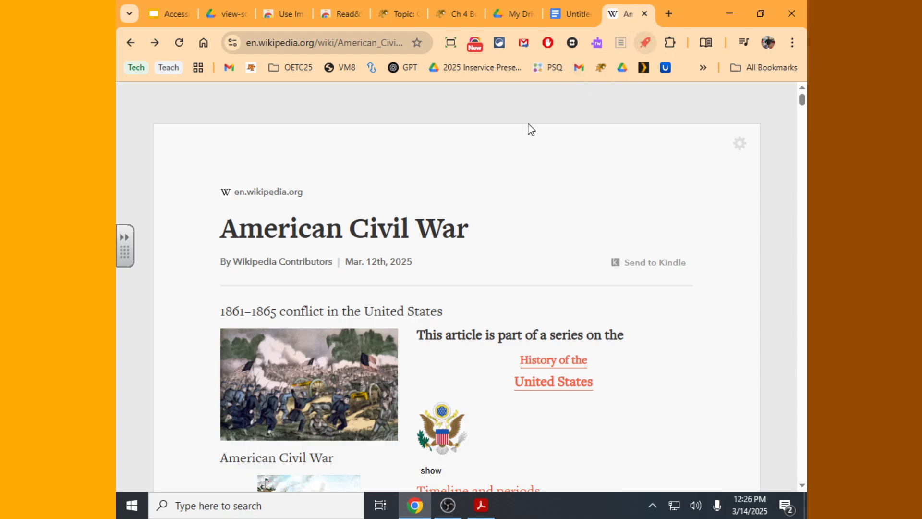
pyautogui.scroll(-4, 324, 296)
pyautogui.scroll(-7, 324, 297)
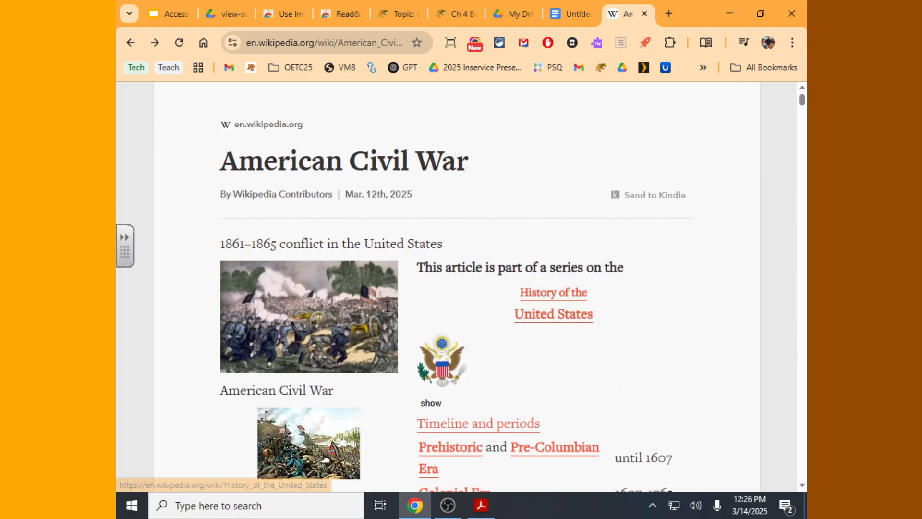
pyautogui.scroll(-15, 388, 306)
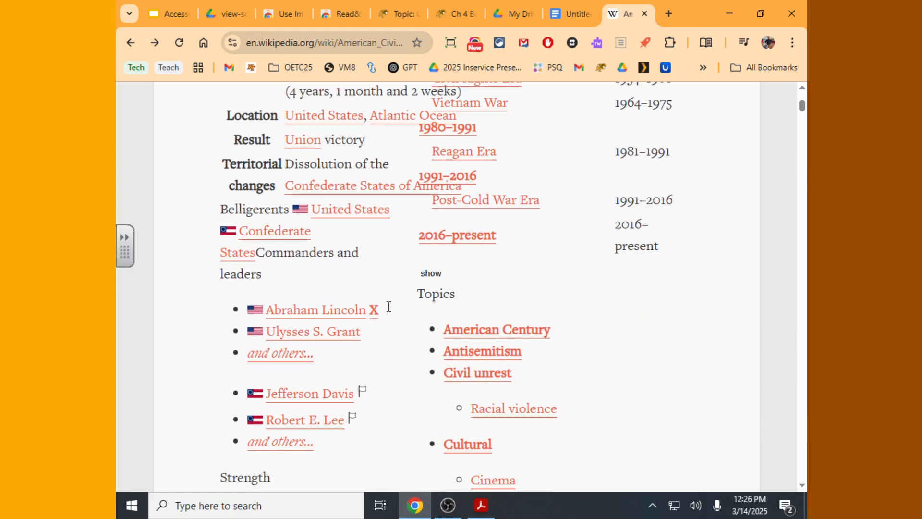
pyautogui.scroll(-20, 391, 307)
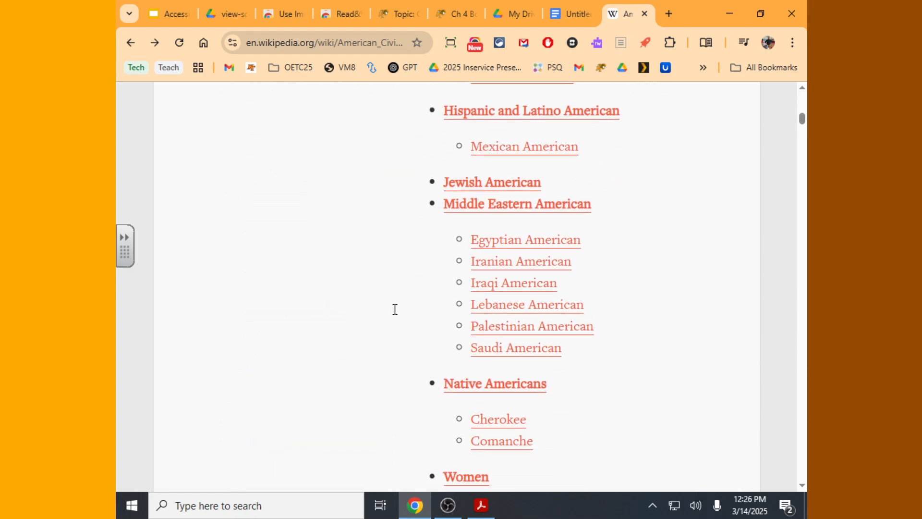
pyautogui.scroll(-5, 397, 307)
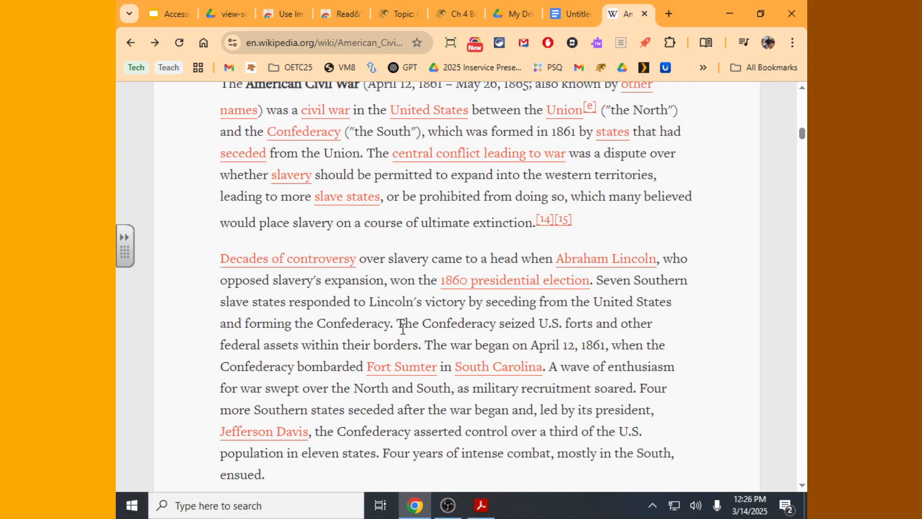
pyautogui.scroll(-3, 401, 332)
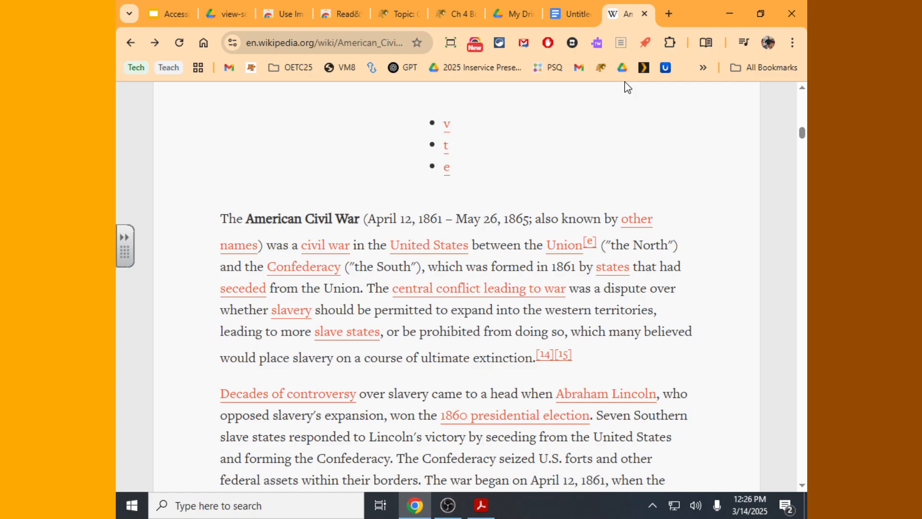
pyautogui.click(645, 43)
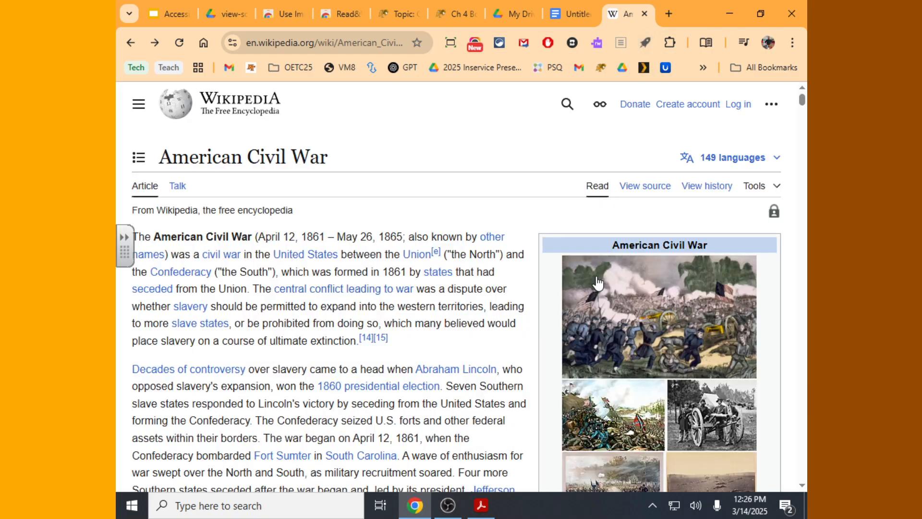
# Use Brisk's Change Level on the American Civil War Wikipedia article to generate a 3rd Grade version in English with Standard AI.
pyautogui.click(499, 43)
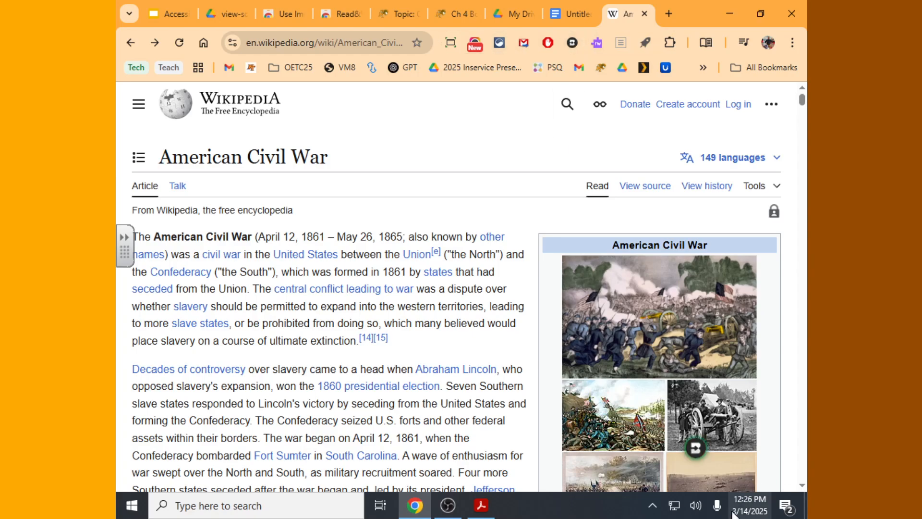
pyautogui.click(695, 447)
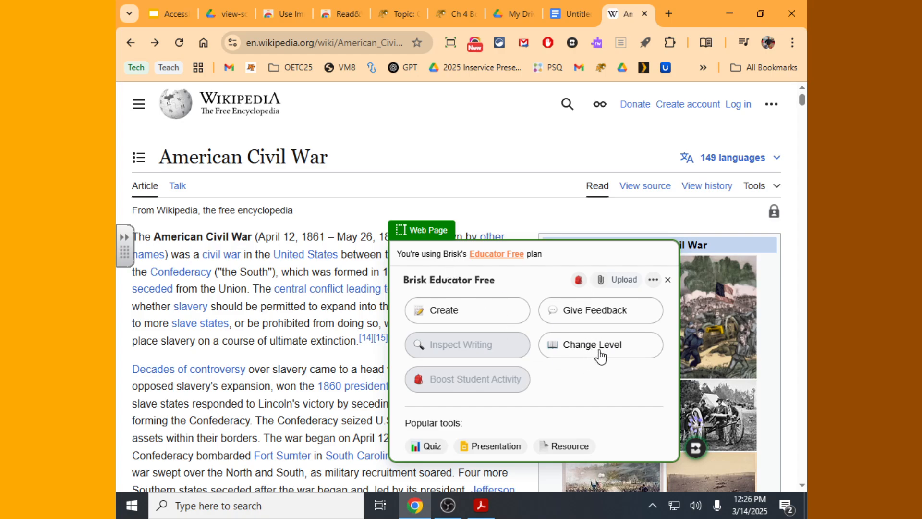
pyautogui.click(603, 351)
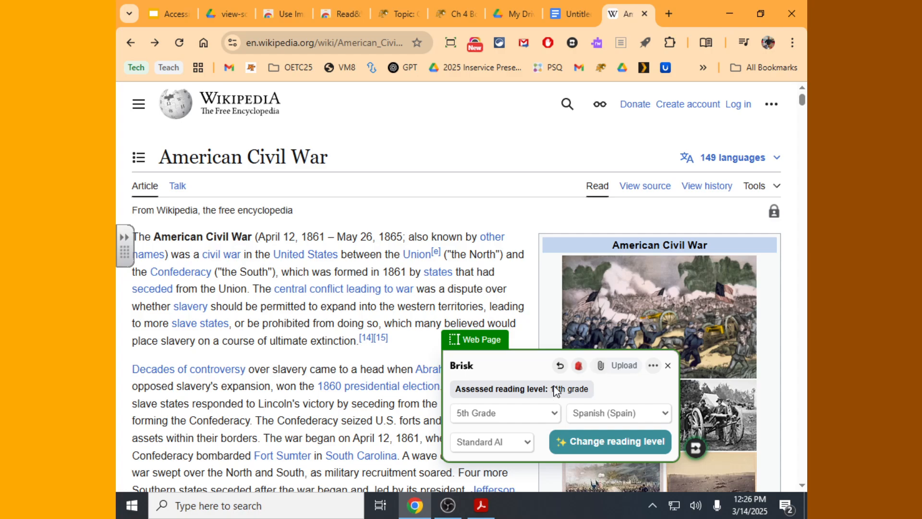
pyautogui.click(552, 414)
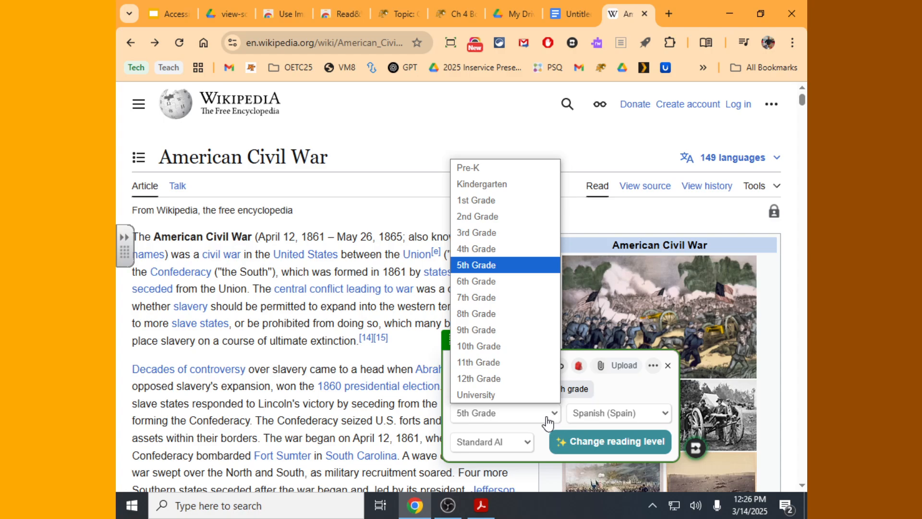
pyautogui.click(474, 233)
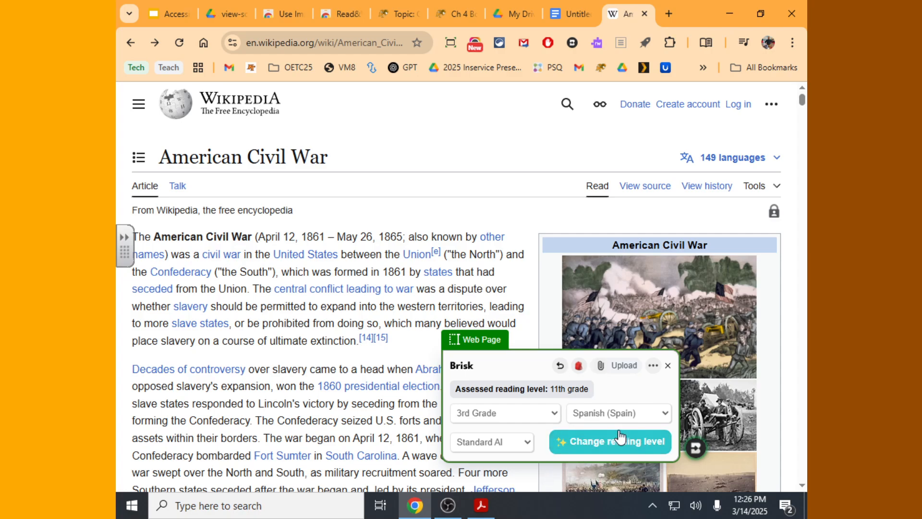
pyautogui.click(618, 413)
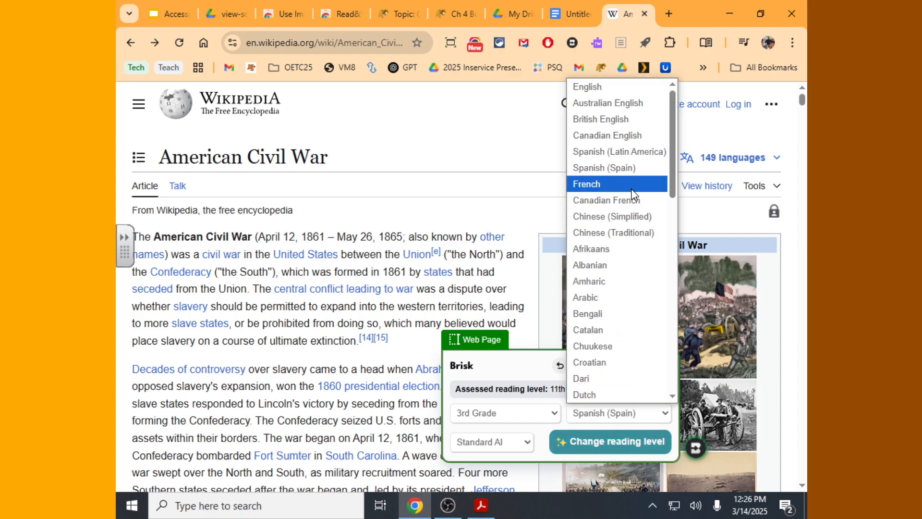
pyautogui.click(588, 87)
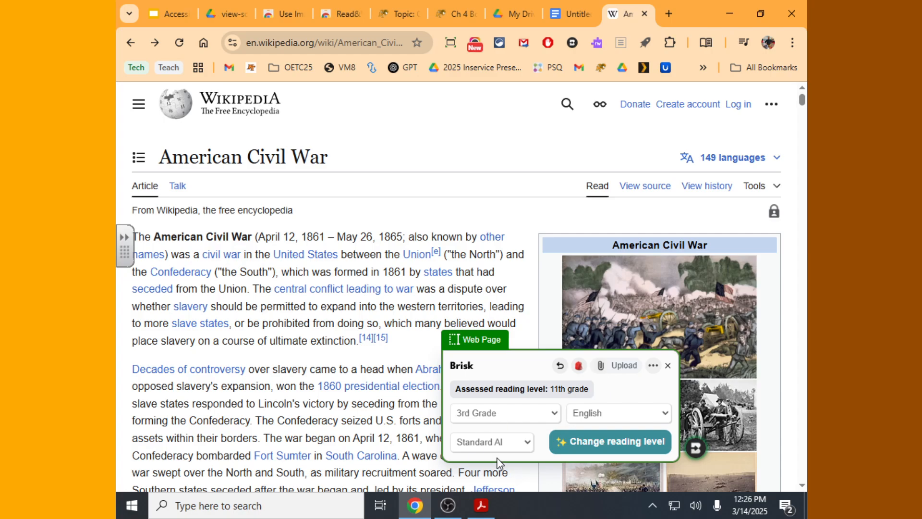
pyautogui.click(614, 452)
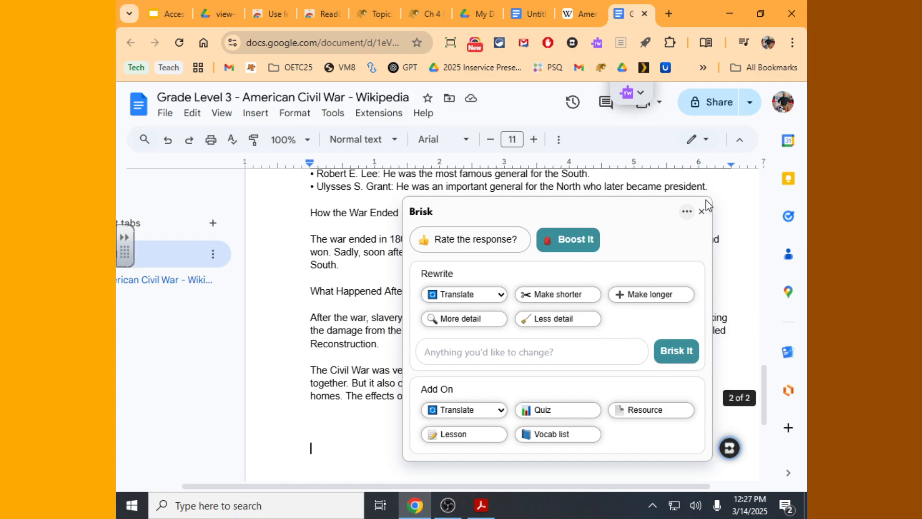
# Close the Brisk rewrite options and review the Grade Level 3 American Civil War document across both pages.
pyautogui.click(338, 285)
pyautogui.scroll(15, 415, 374)
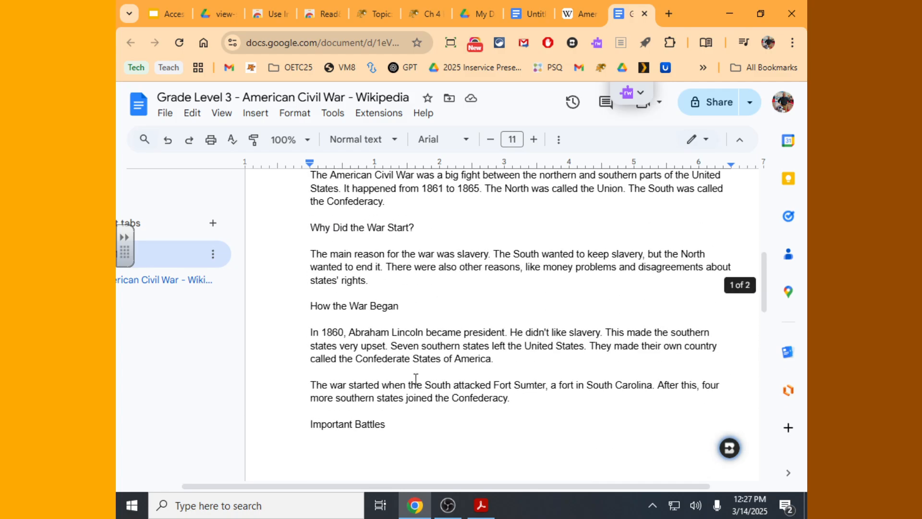
pyautogui.scroll(-20, 416, 375)
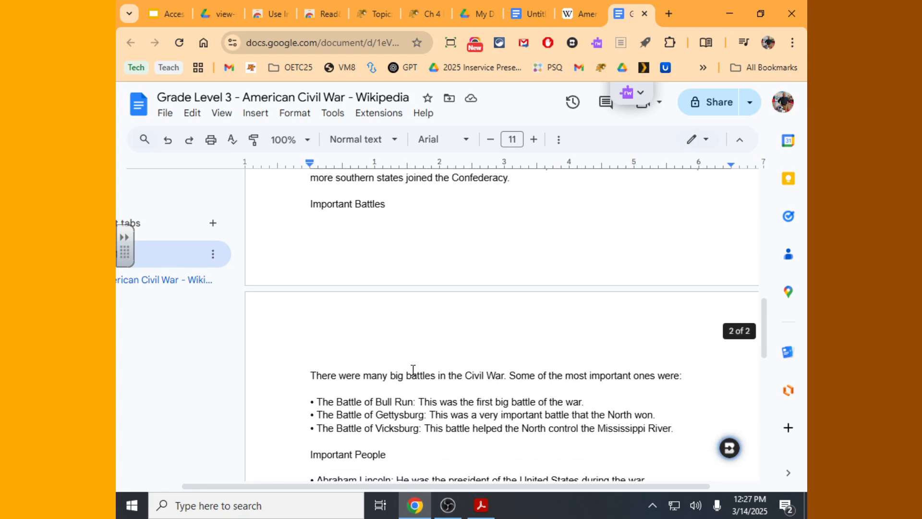
# Browse Brisk's creation library and quiz options in the Grade Level 3 document, and return to the accessibility presentation.
pyautogui.click(729, 452)
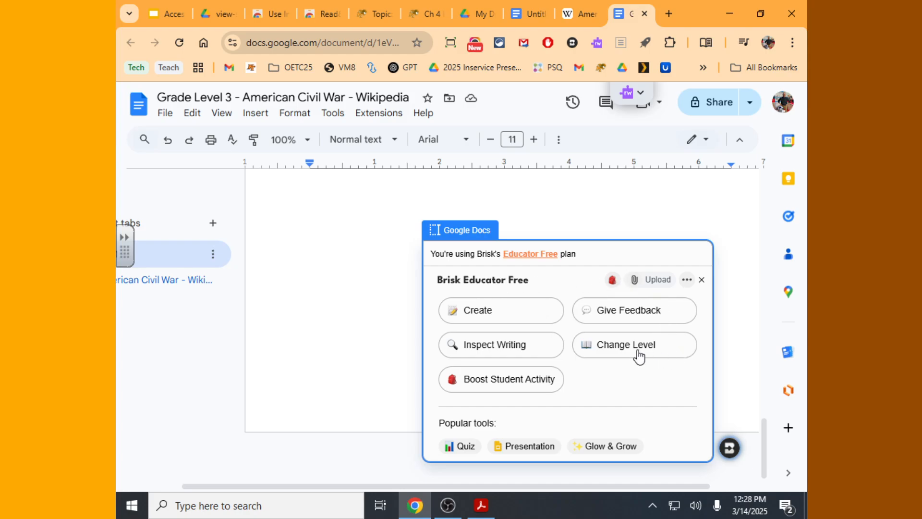
pyautogui.click(480, 320)
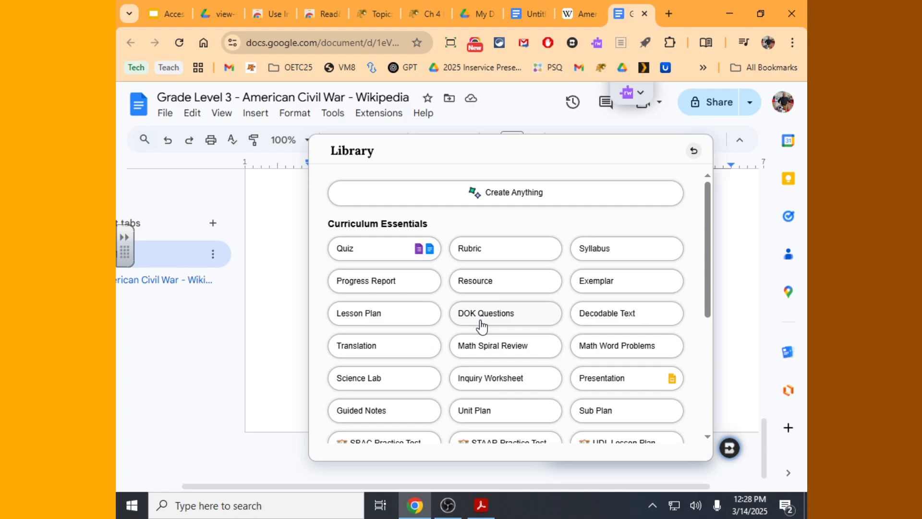
pyautogui.scroll(-4, 586, 323)
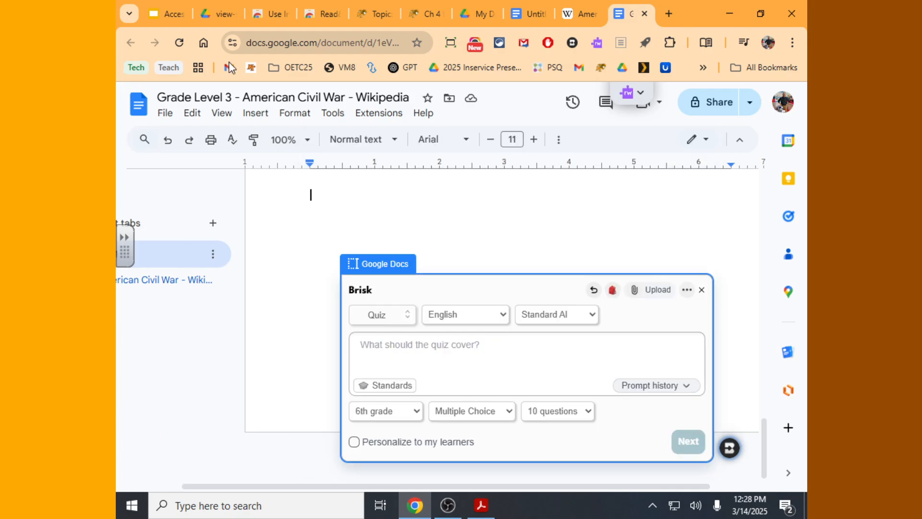
pyautogui.click(171, 12)
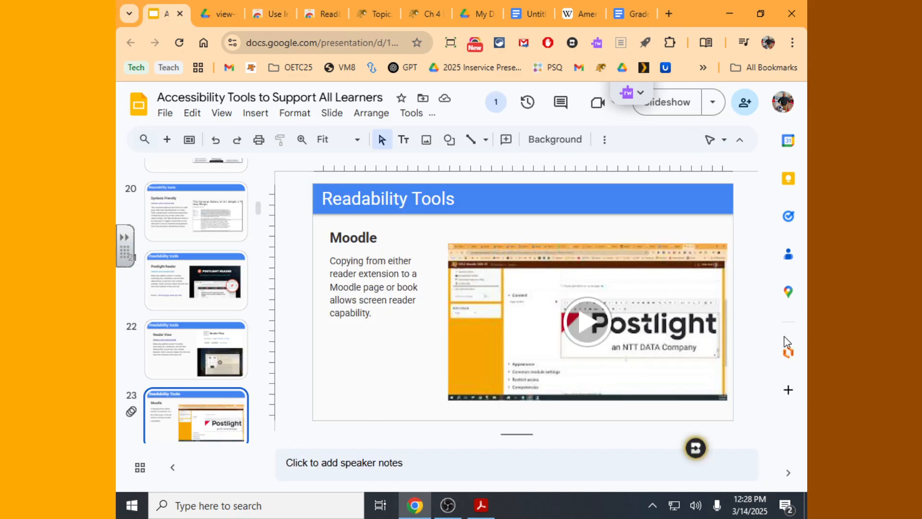
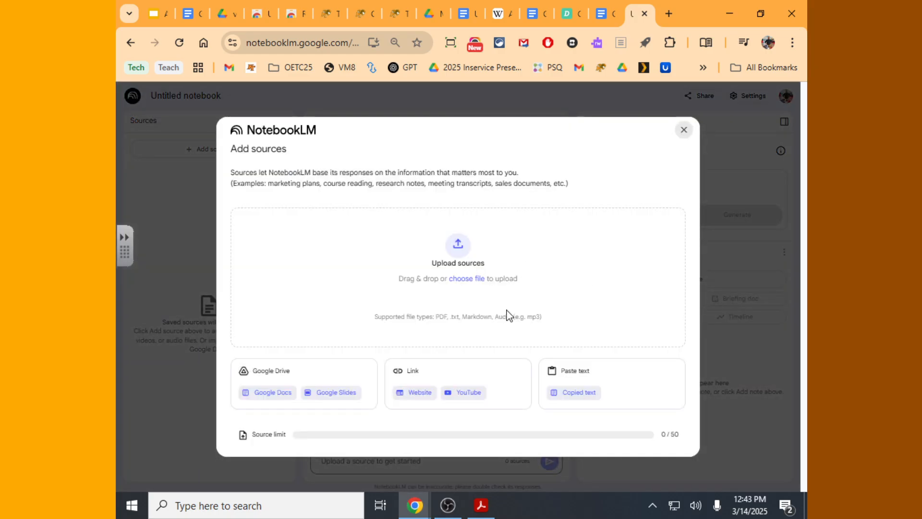
# Upload the Ch 4 Book - The Motherboard file as a NotebookLM source and generate its Deep Dive audio overview.
pyautogui.click(457, 245)
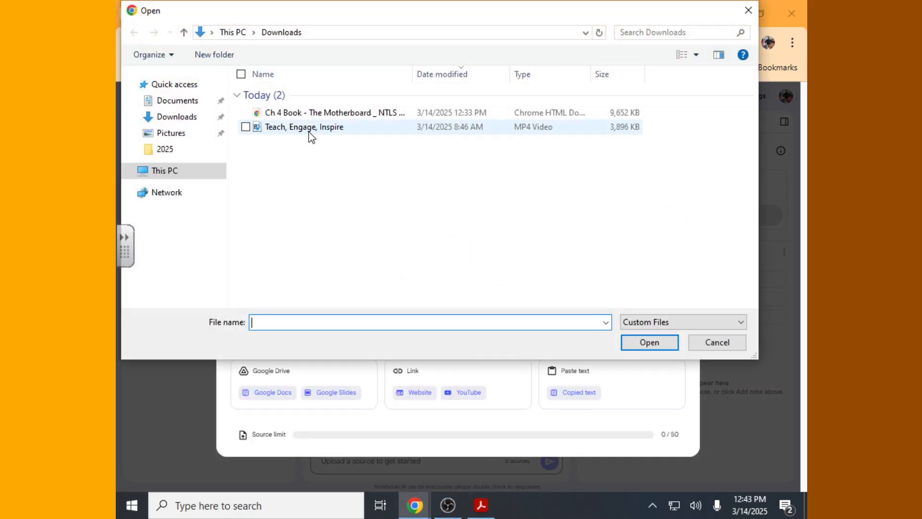
pyautogui.doubleClick(335, 115)
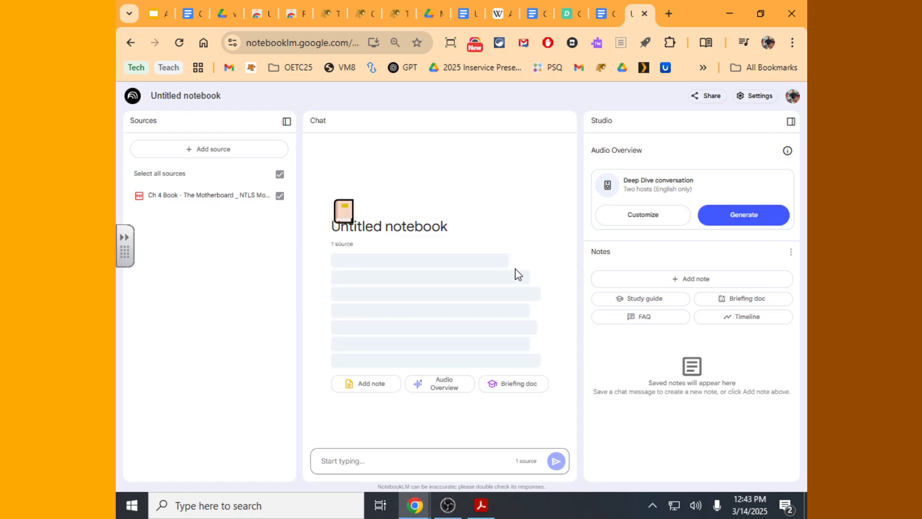
pyautogui.click(739, 221)
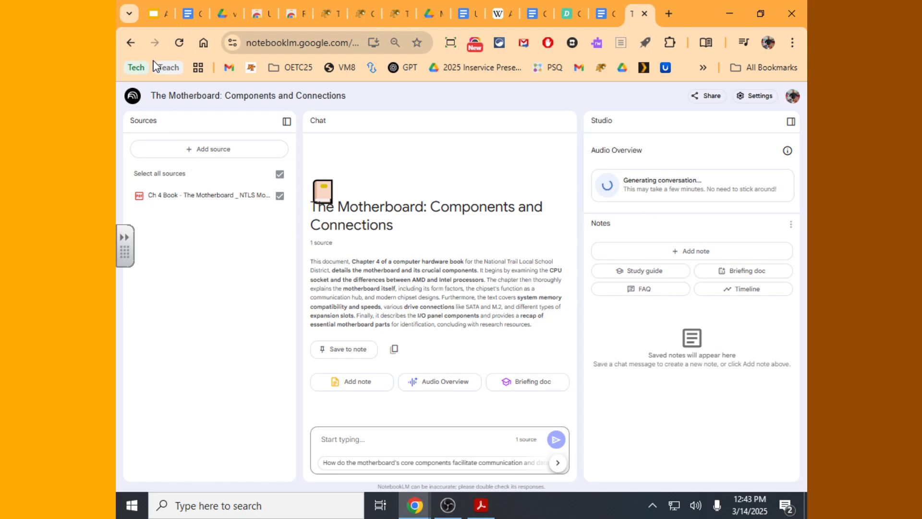
# Open The Metric System notebook from the notebook list and load and play its audio overview.
pyautogui.click(132, 99)
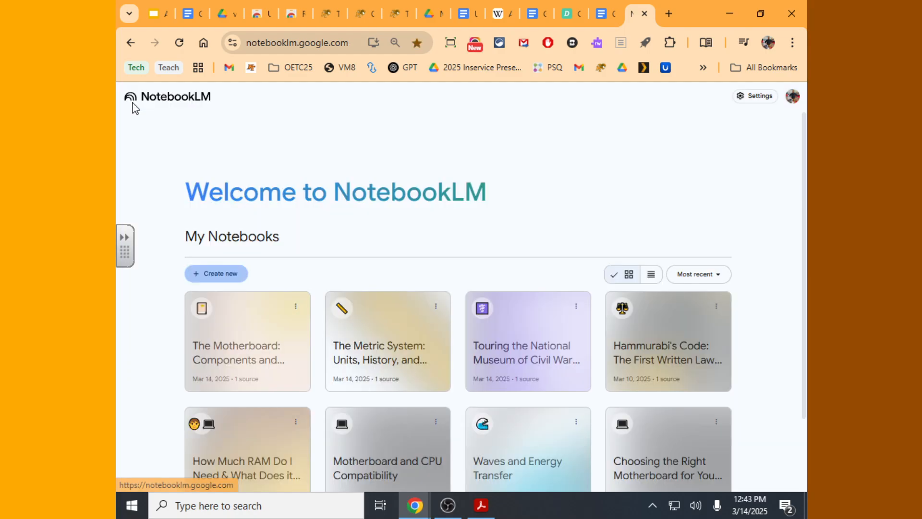
pyautogui.click(398, 337)
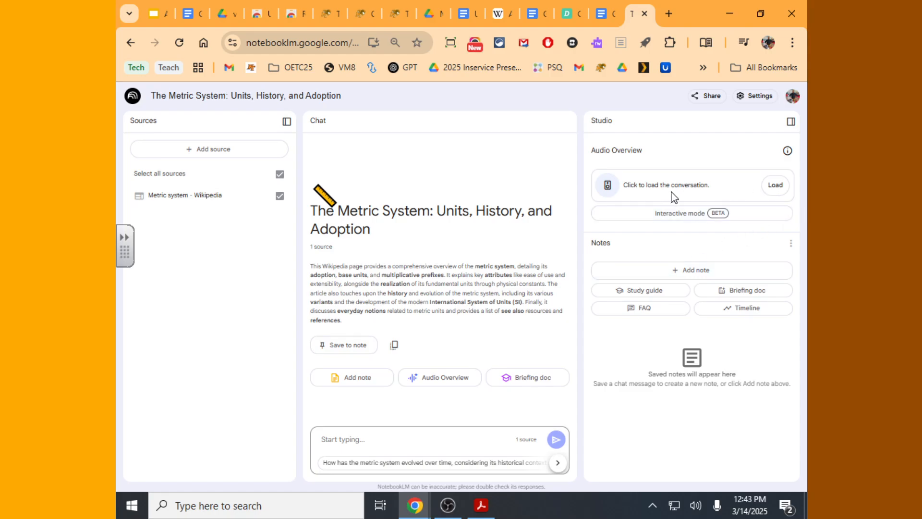
pyautogui.click(775, 189)
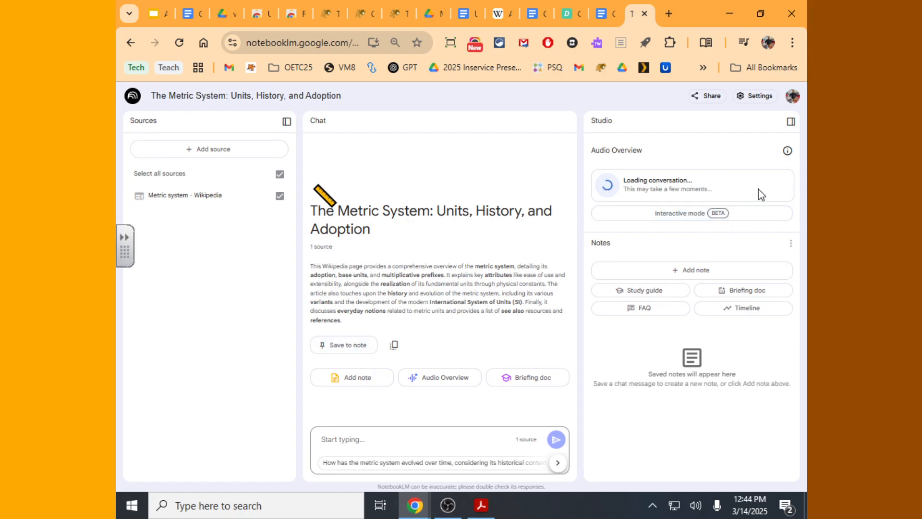
pyautogui.click(604, 200)
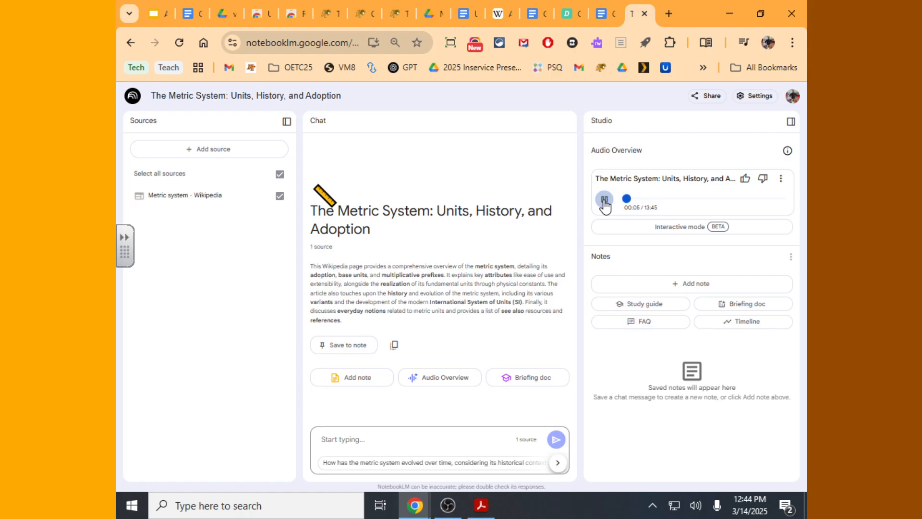
pyautogui.click(604, 200)
pyautogui.click(606, 200)
# Check the audio overviews in The Motherboard and Hammurabi's Code notebooks, returning to the notebook list after each.
pyautogui.click(131, 97)
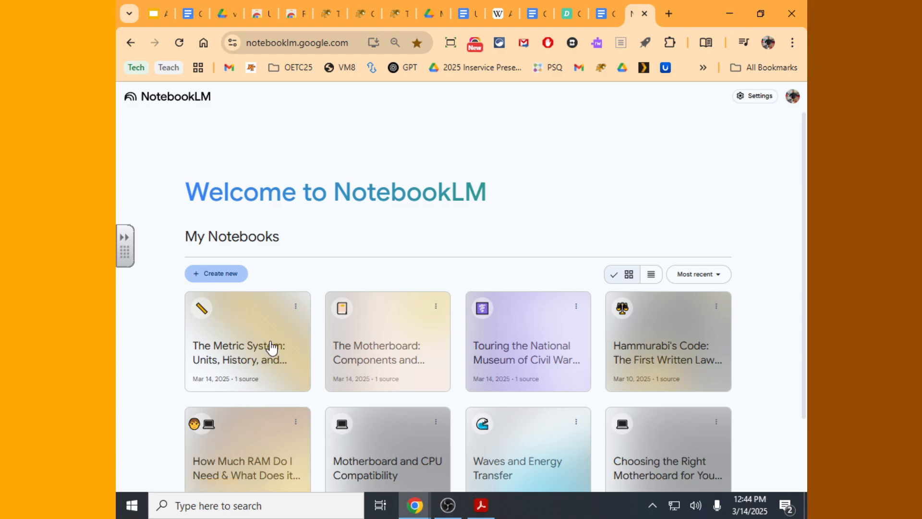
pyautogui.click(418, 340)
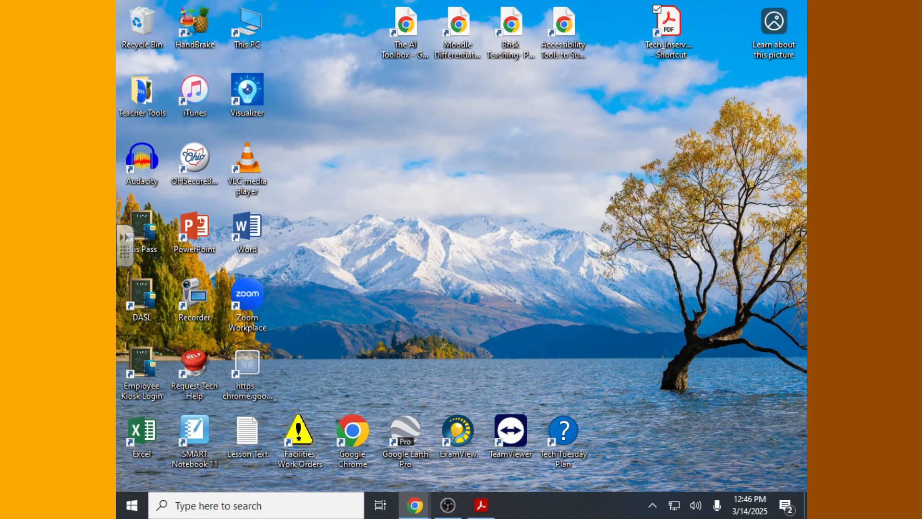
pyautogui.moveTo(661, 518); pyautogui.dragTo(673, 1)
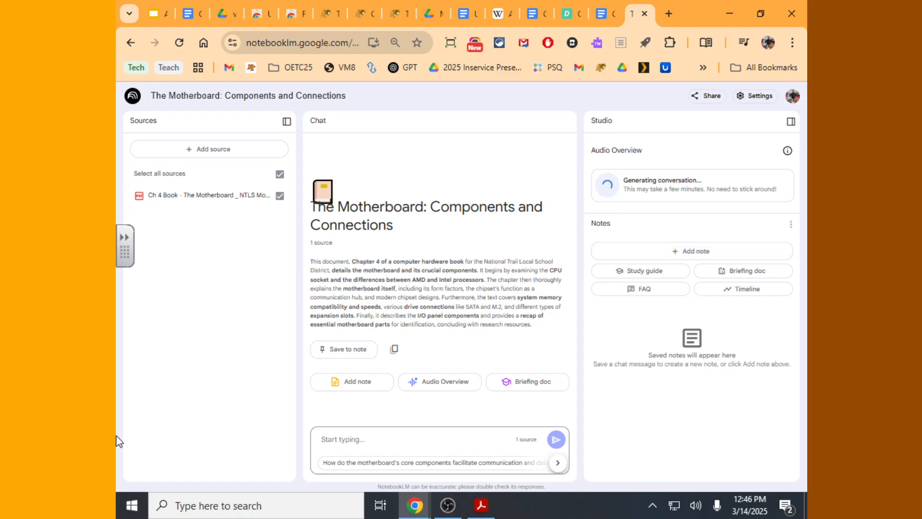
pyautogui.click(133, 96)
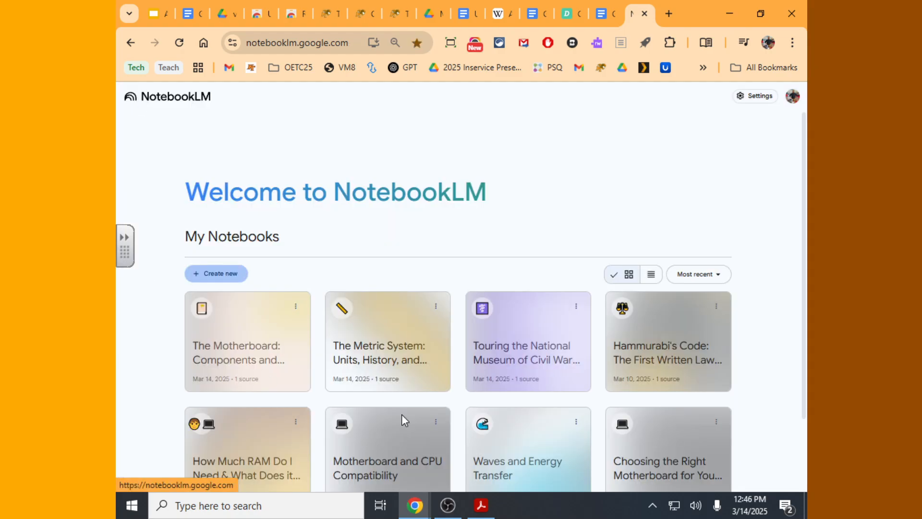
pyautogui.click(652, 341)
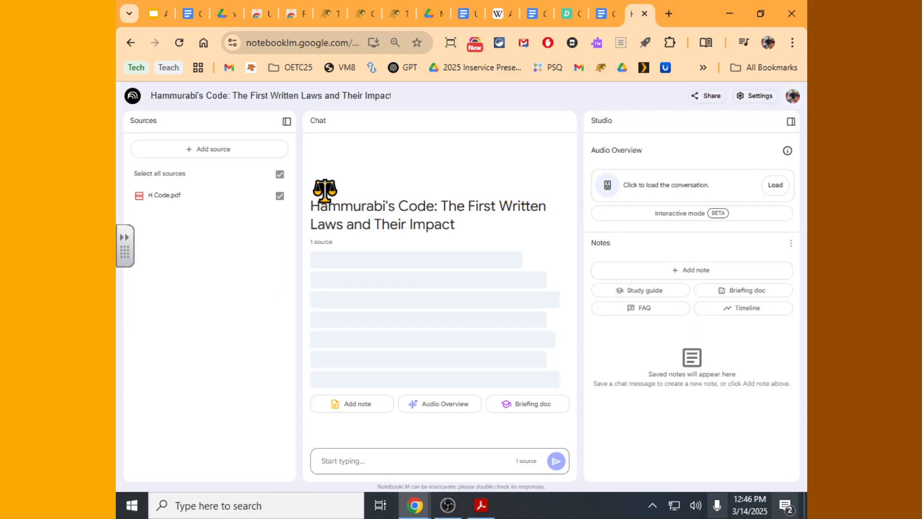
pyautogui.click(130, 43)
# Load the audio overview in the How Much RAM Do I Need notebook and enter its interactive mode.
pyautogui.click(243, 442)
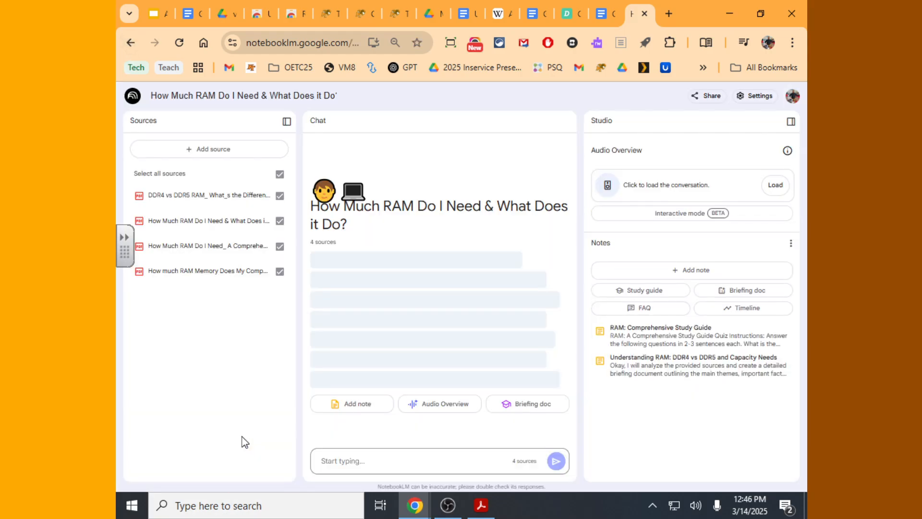
pyautogui.click(770, 186)
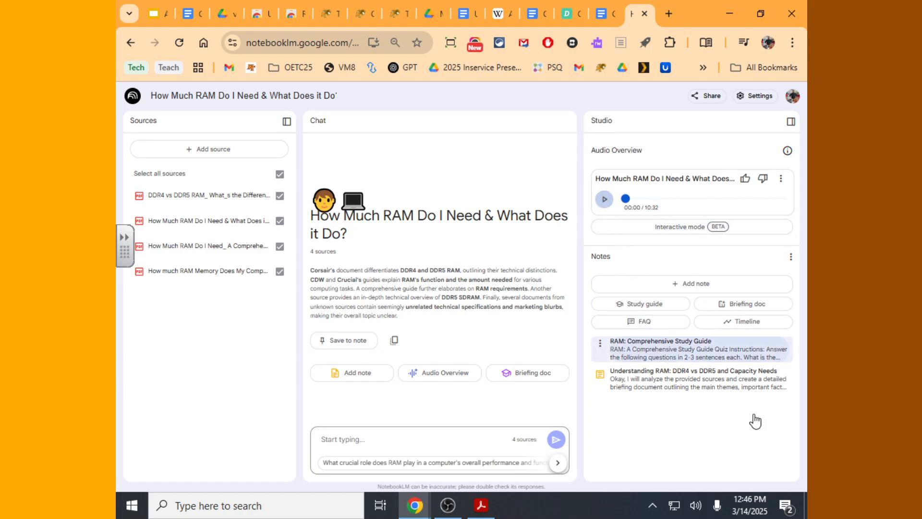
pyautogui.click(706, 232)
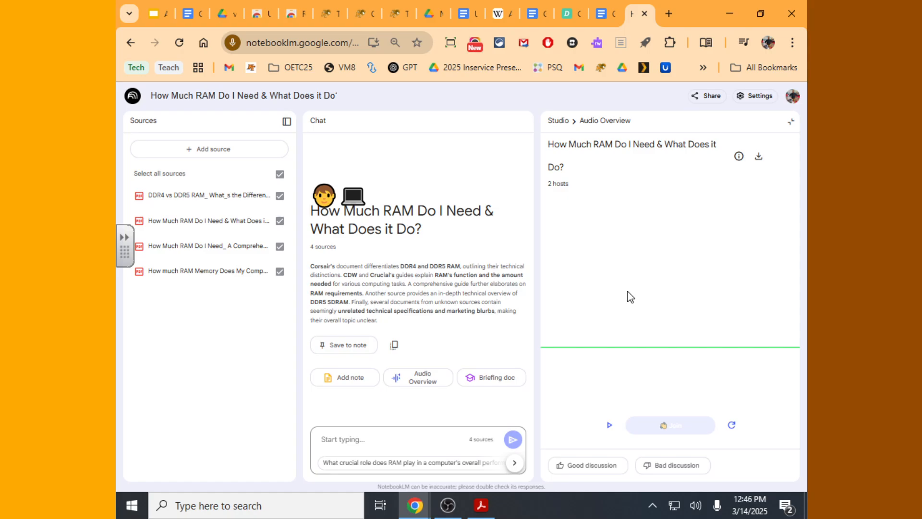
# Play the interactive RAM audio overview, join the hosts' conversation, and return to the notebook list.
pyautogui.click(608, 427)
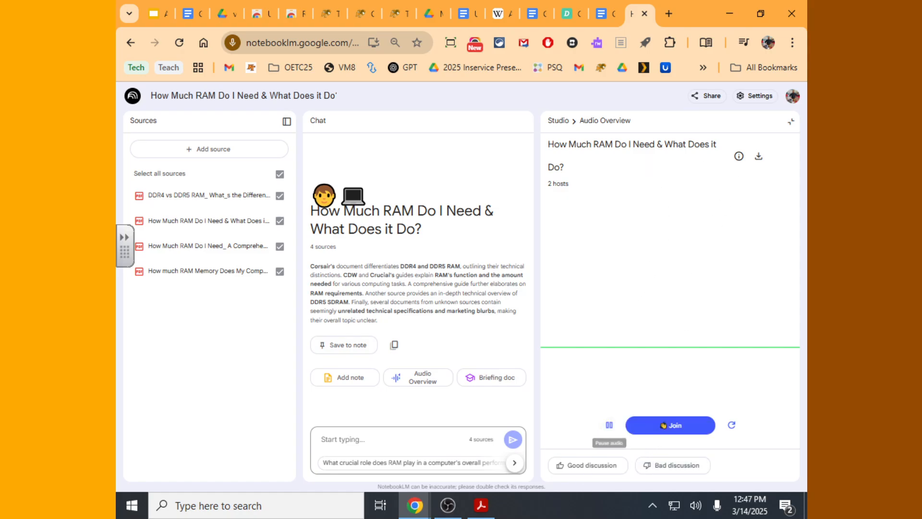
pyautogui.click(686, 432)
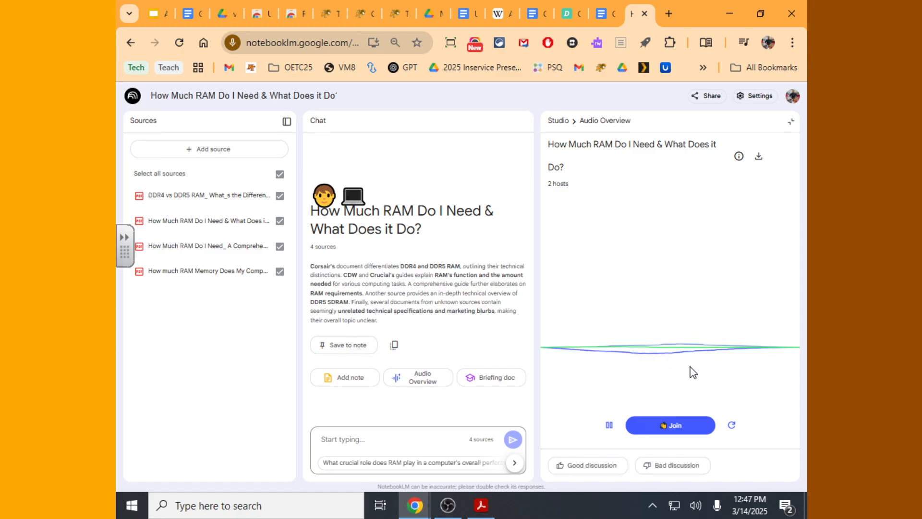
pyautogui.click(673, 432)
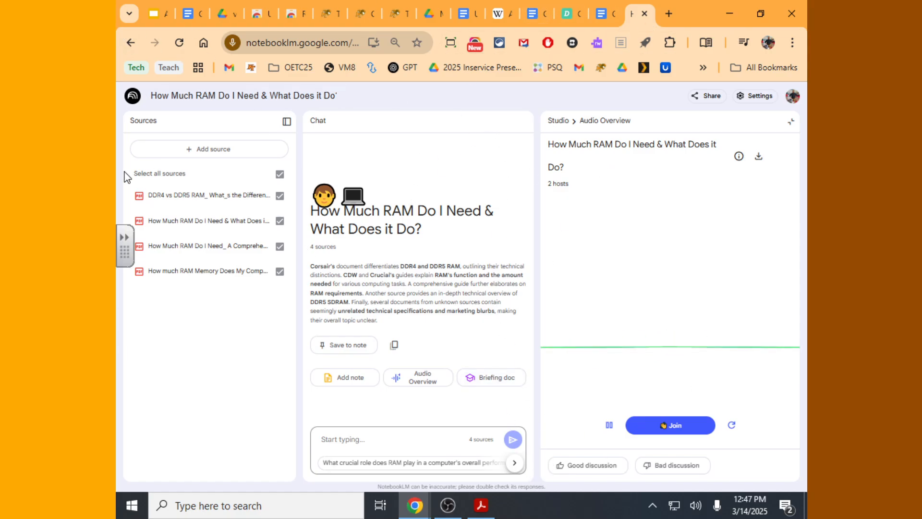
pyautogui.click(135, 98)
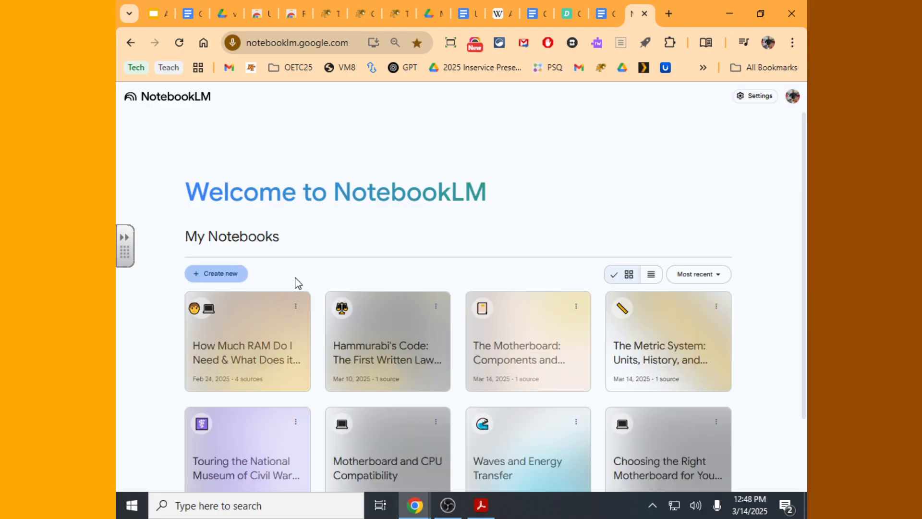